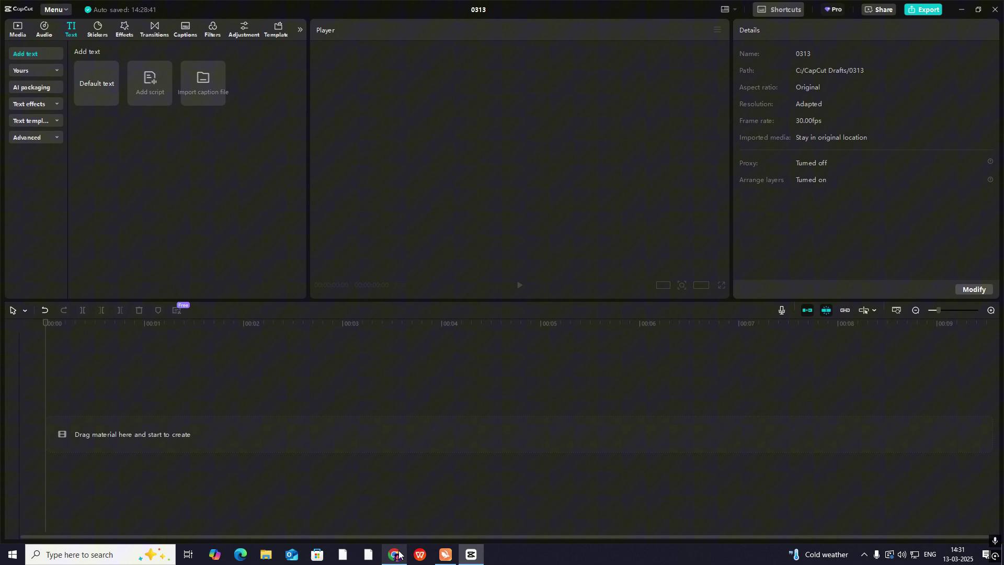
Switch from the empty CapCut project to the browser's YouTube Posts page
mouse_move(399, 555)
left_click(394, 554)
scroll(506, 241, "up", 1)
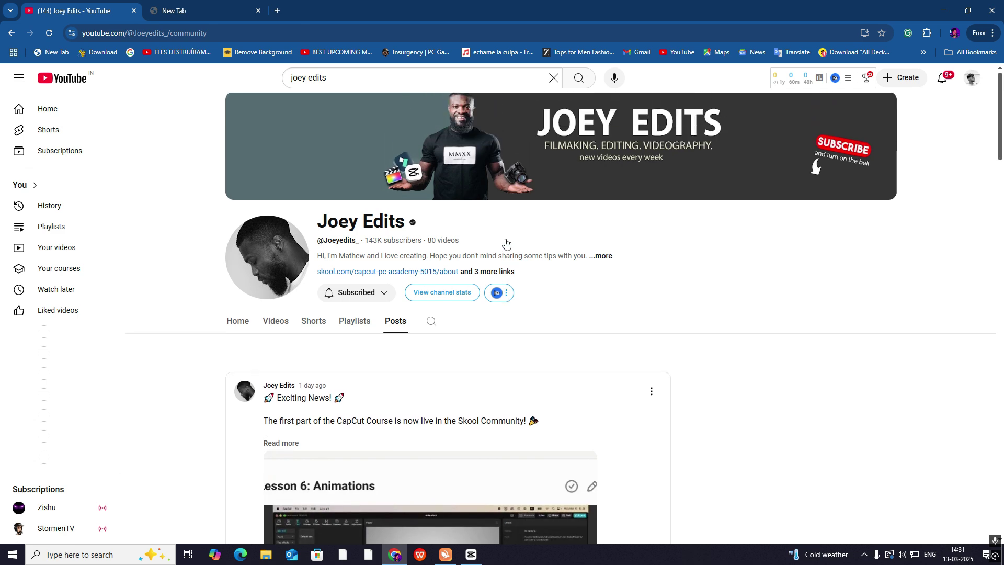
scroll(508, 241, "down", 4)
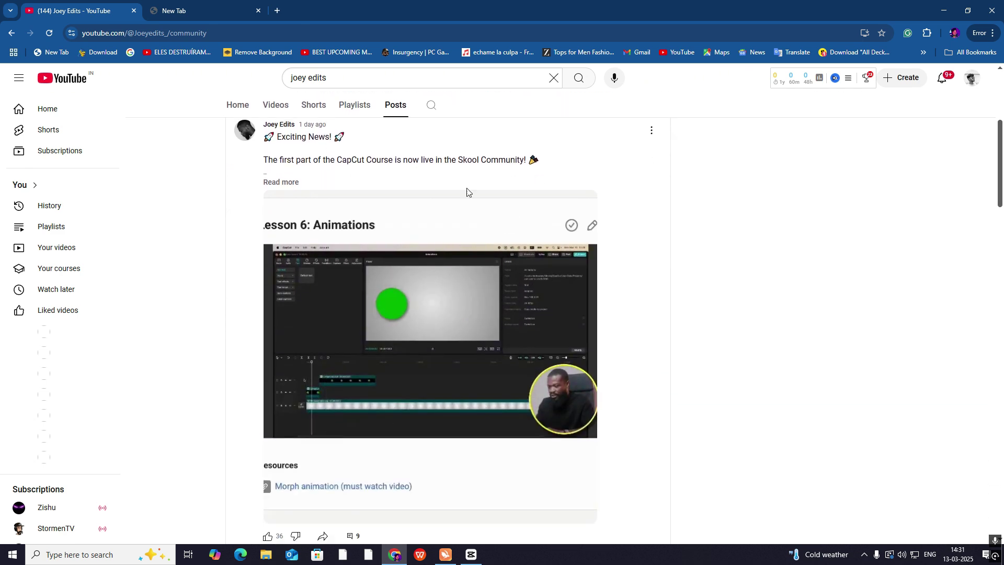
scroll(468, 190, "up", 4)
scroll(484, 208, "down", 2)
scroll(394, 241, "down", 1)
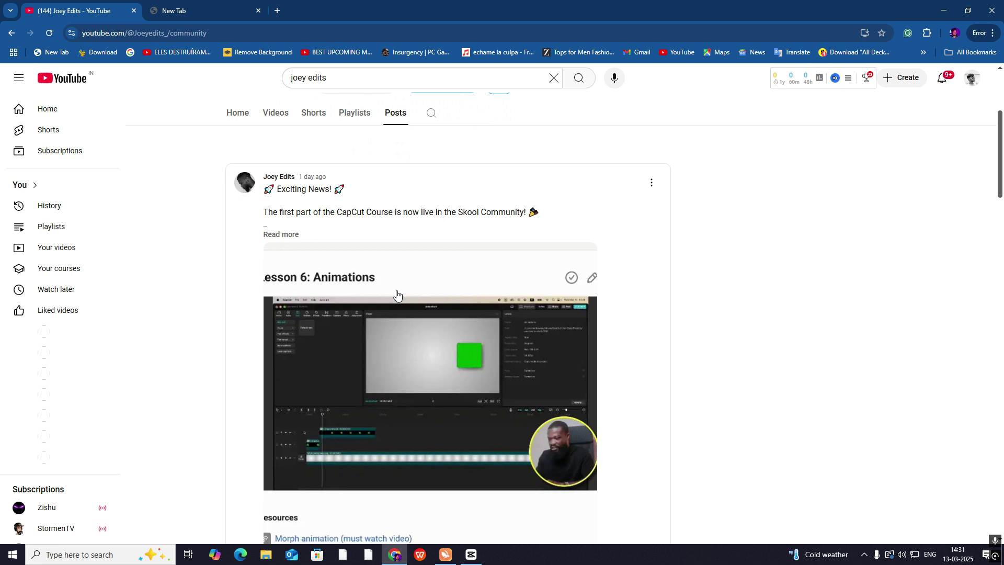
scroll(463, 260, "down", 1)
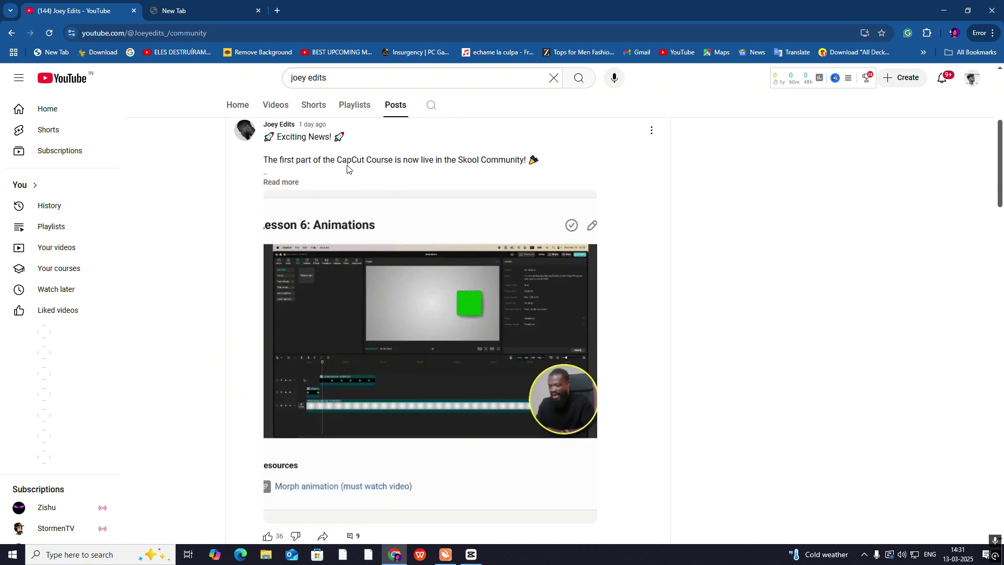
scroll(460, 193, "down", 1)
scroll(431, 197, "up", 1)
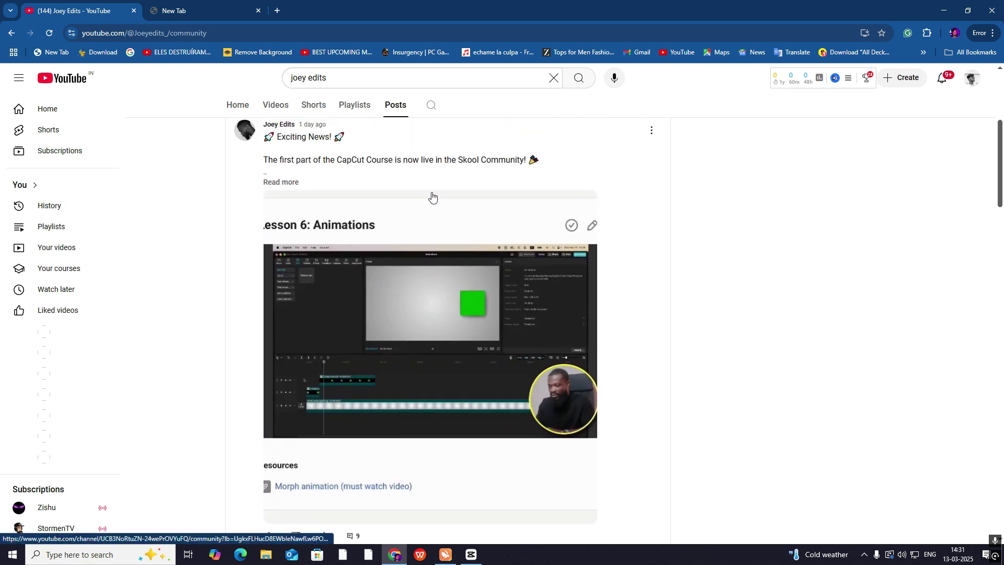
scroll(465, 240, "down", 1)
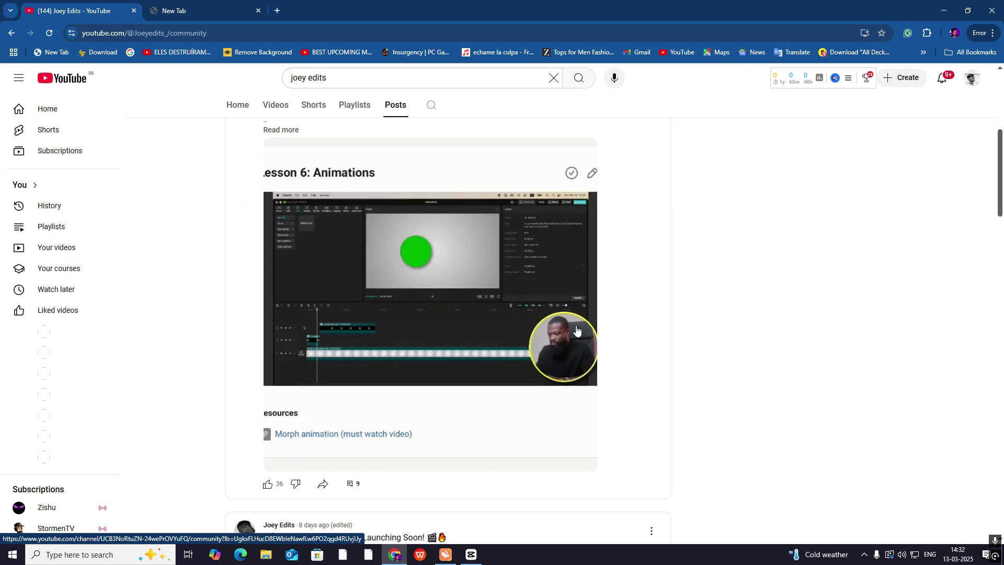
scroll(486, 222, "up", 2)
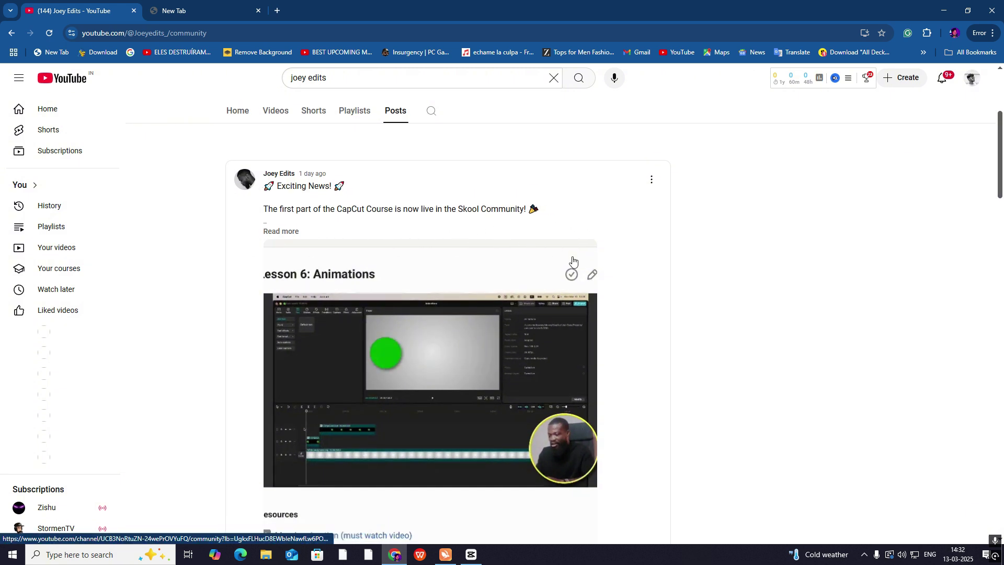
scroll(571, 262, "down", 1)
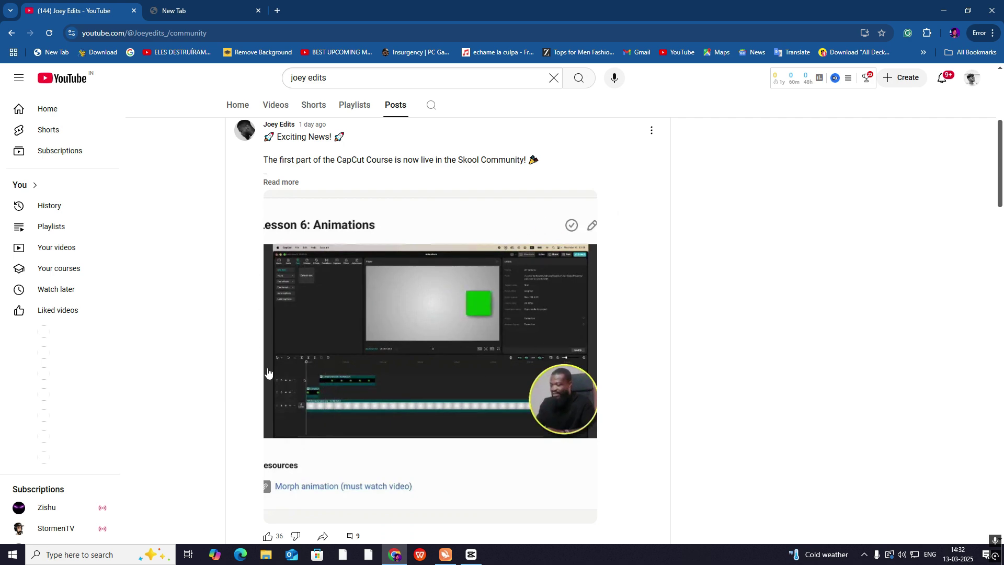
key("alt+Tab")
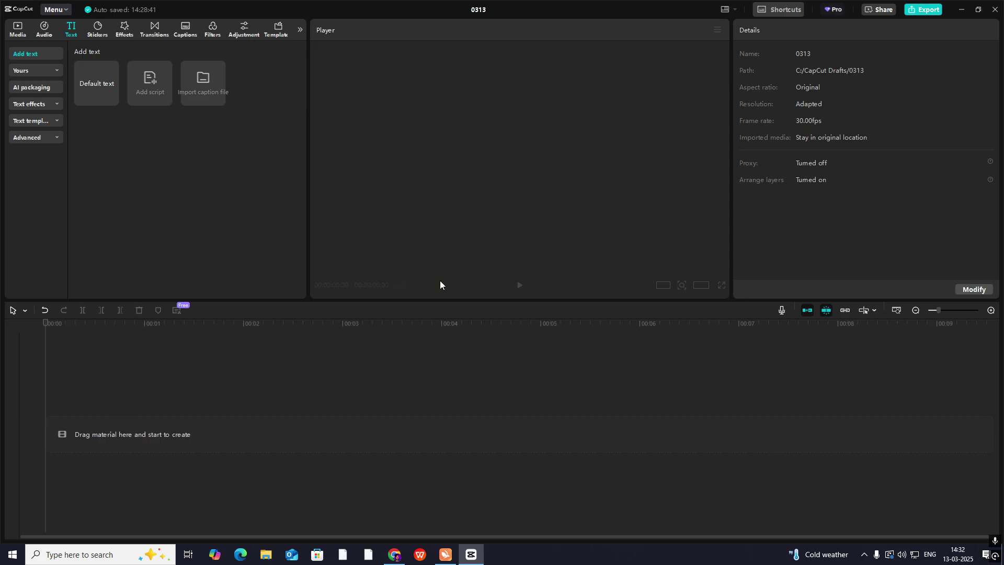
key("alt+Tab")
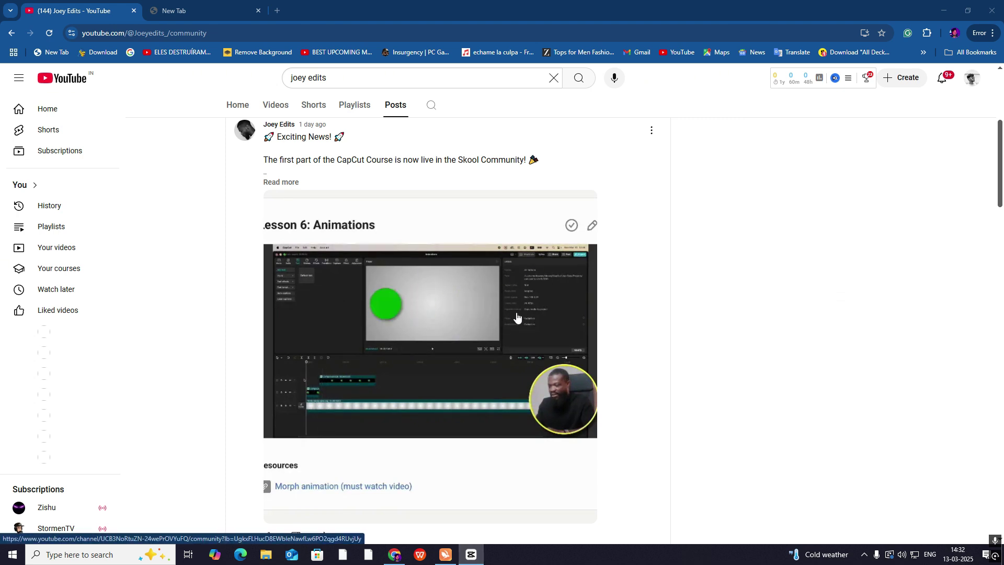
Add a Default text clip and replace its text with a ■ symbol at font size 71
key("alt+Tab")
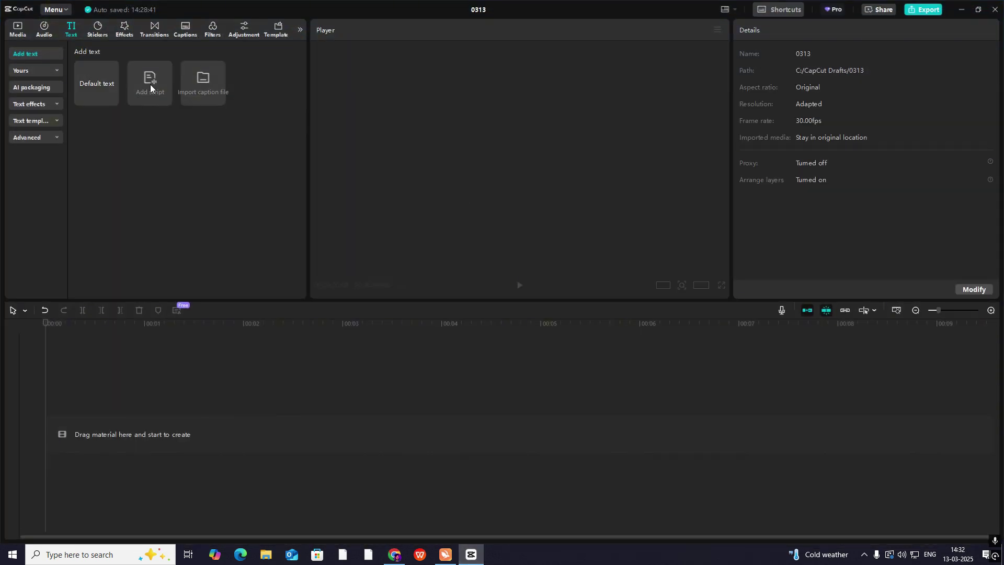
left_click_drag(103, 79, 95, 403)
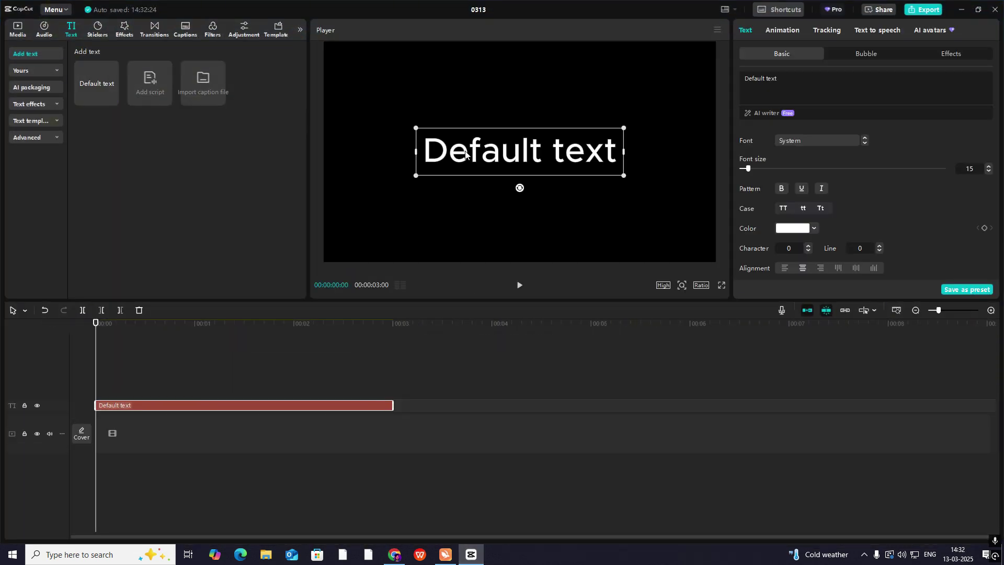
double_click(493, 133)
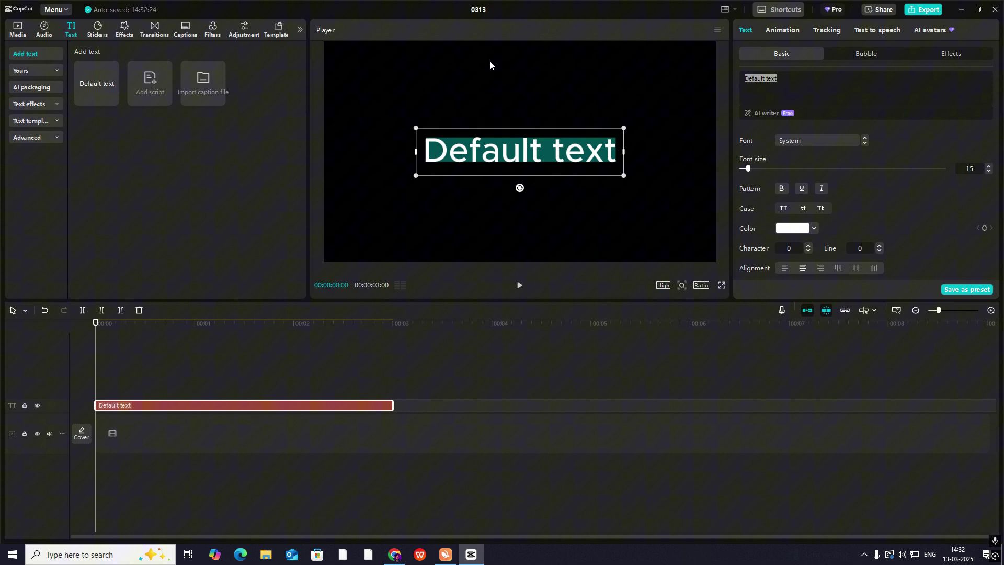
key("super+period")
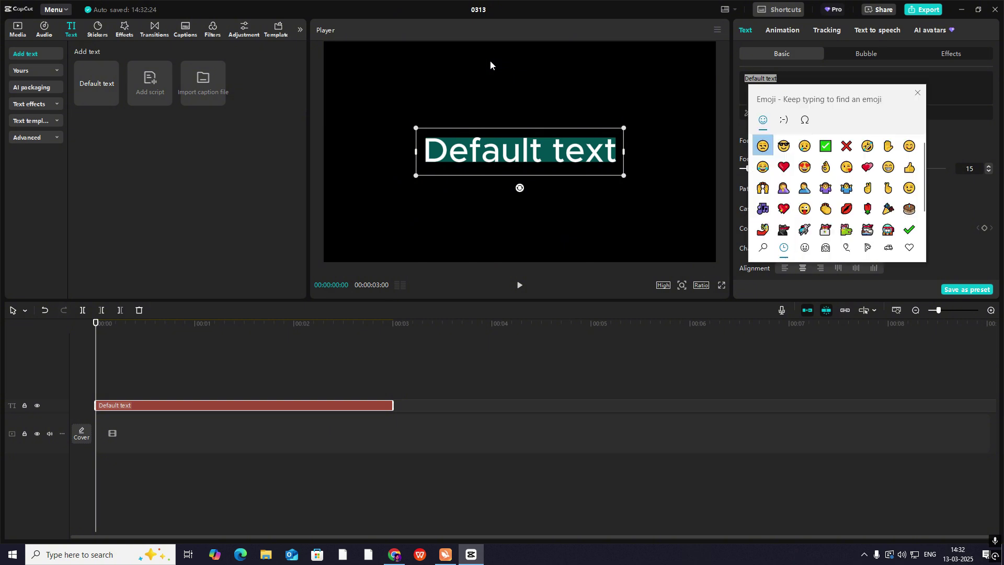
left_click(804, 119)
left_click(867, 201)
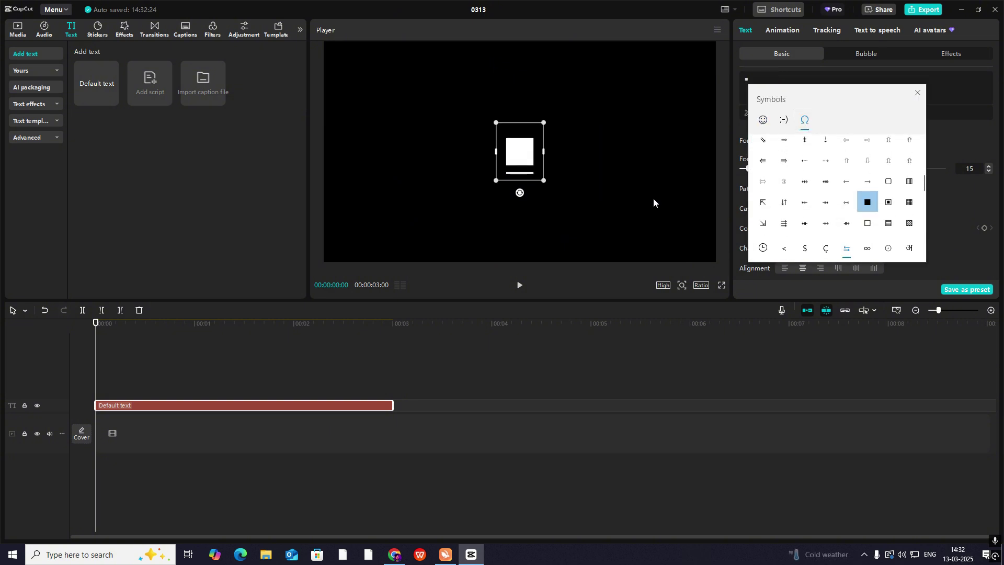
left_click_drag(748, 168, 784, 168)
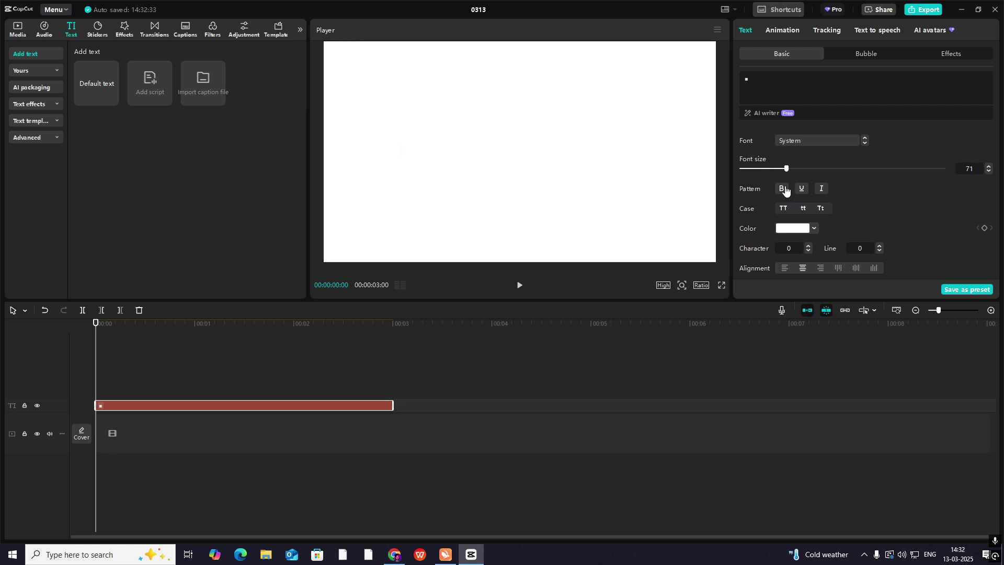
scroll(826, 188, "down", 5)
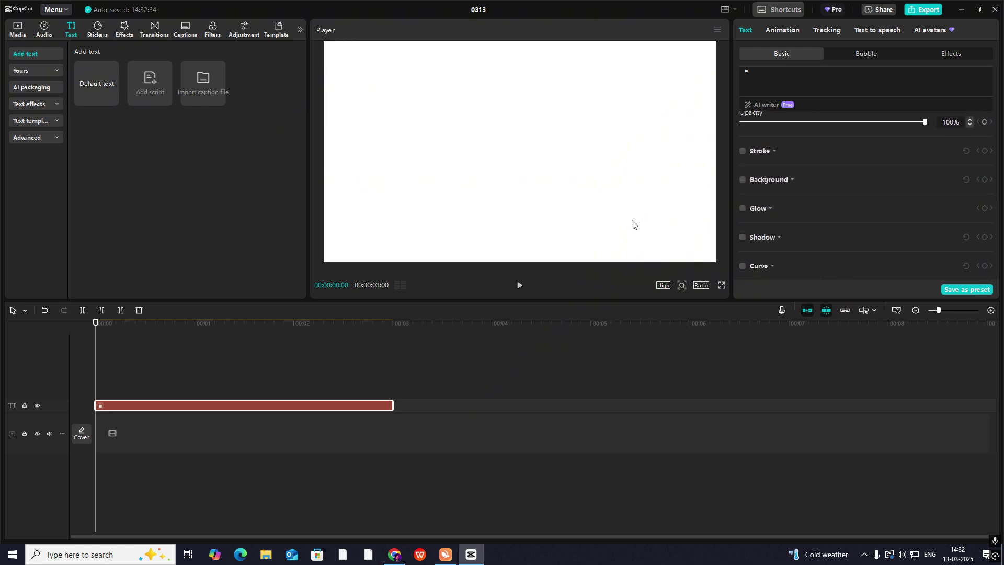
Turn the square into a compound clip and give it a vignette of 6
key("alt+g")
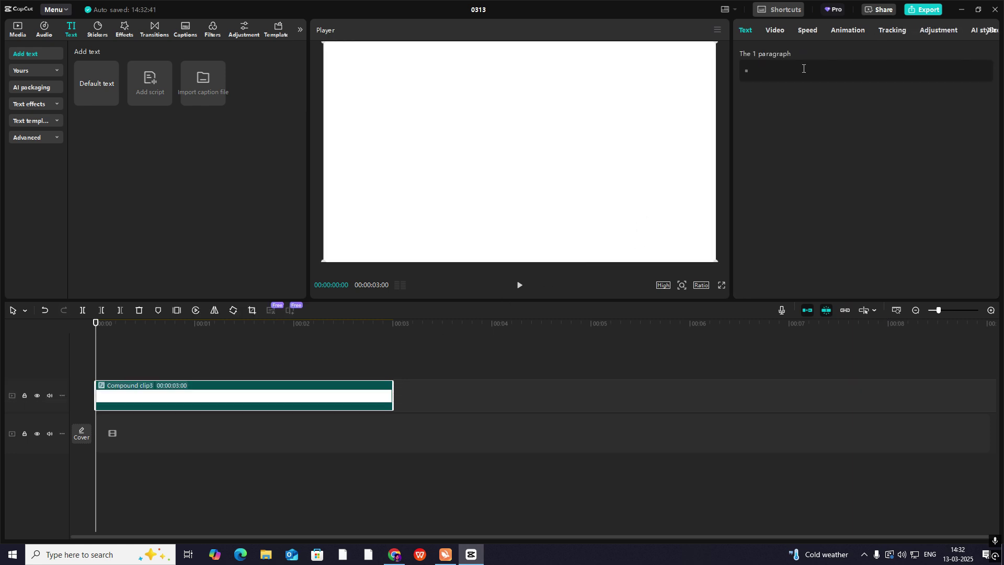
left_click(938, 30)
scroll(869, 169, "down", 10)
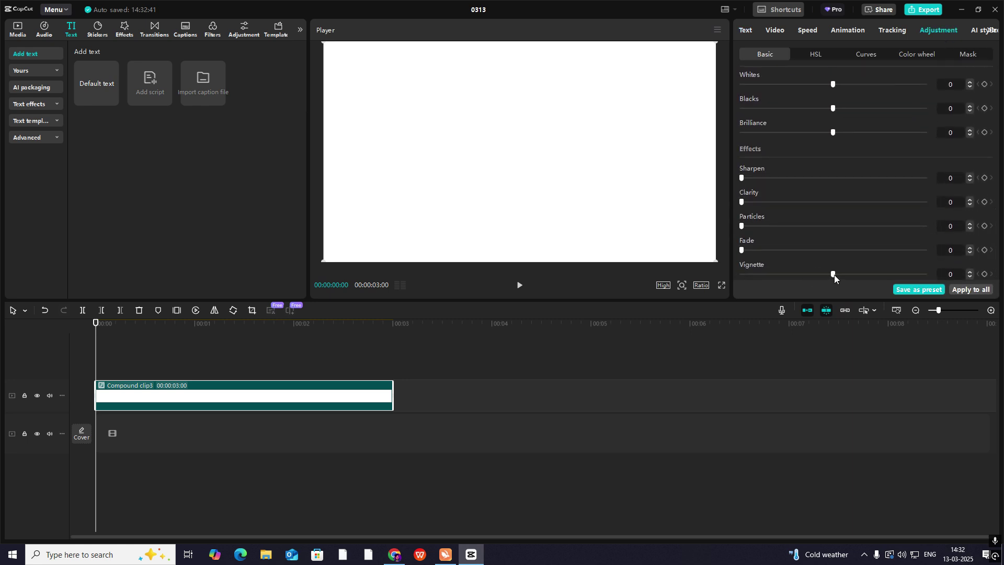
left_click_drag(833, 274, 844, 274)
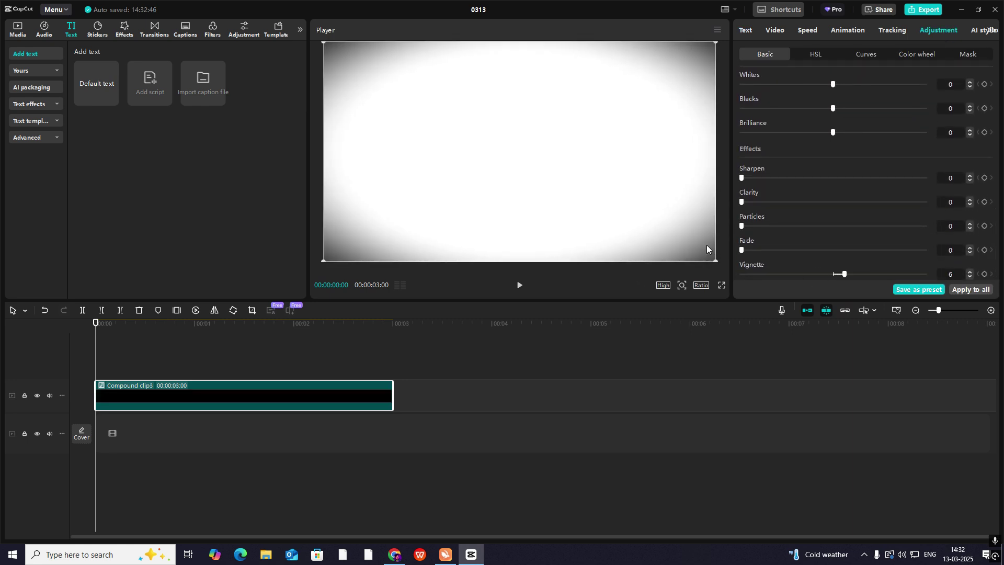
left_click(225, 385)
Move the background onto the main track and add a new Default text clip above it
left_click_drag(225, 387, 222, 432)
left_click(150, 383)
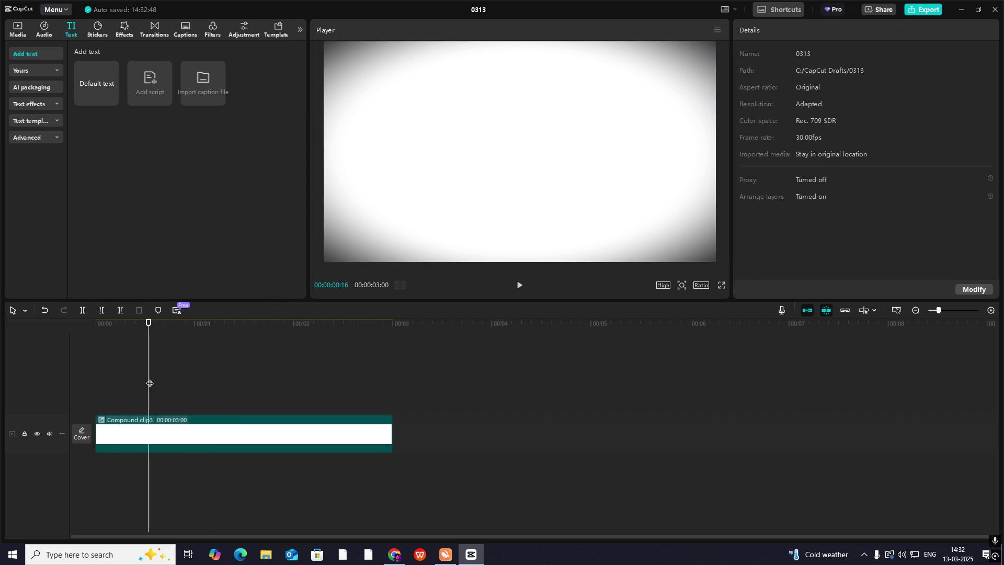
key("Home")
left_click_drag(99, 84, 94, 397)
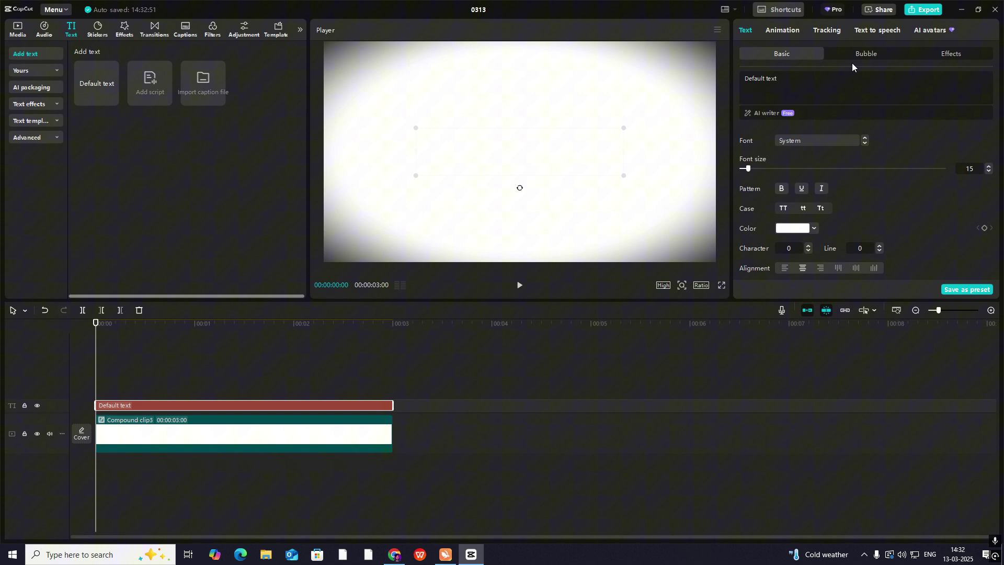
Replace the new text with a ● circle symbol
key("super+period")
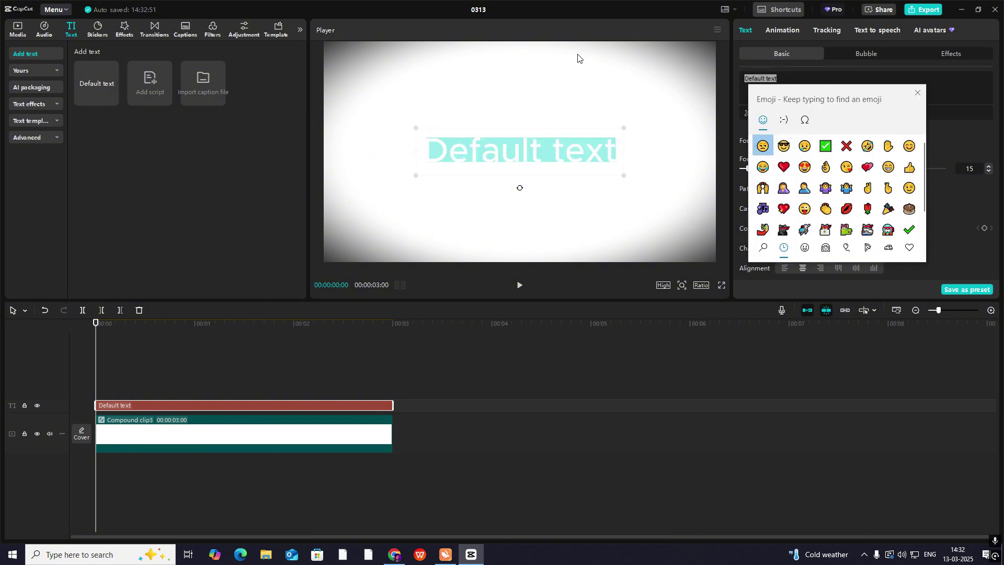
left_click(804, 120)
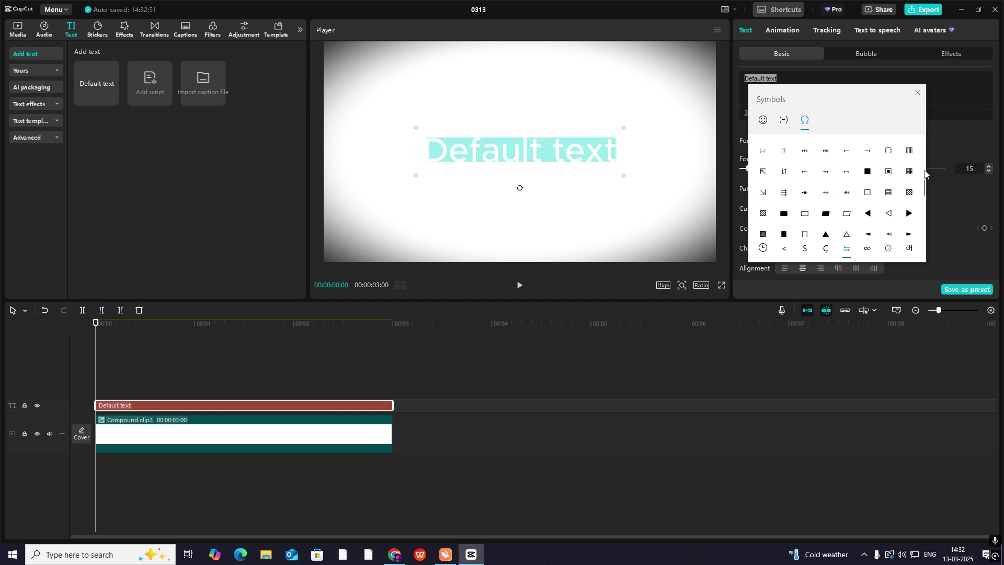
scroll(847, 231, "down", 3)
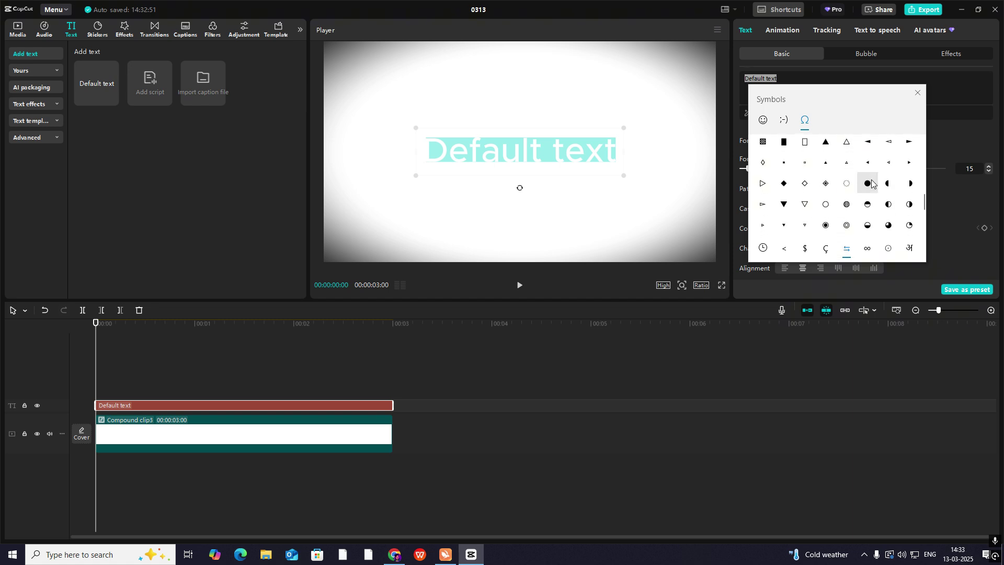
left_click(867, 183)
left_click(122, 406)
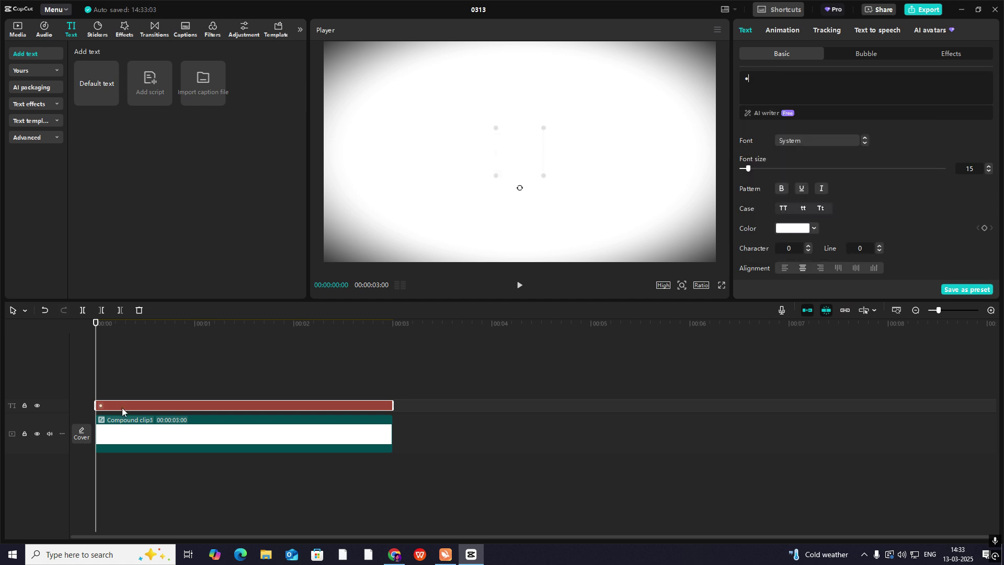
Colour the circle green (00B209 from My colors) and enlarge it
left_click(814, 229)
left_click(867, 243)
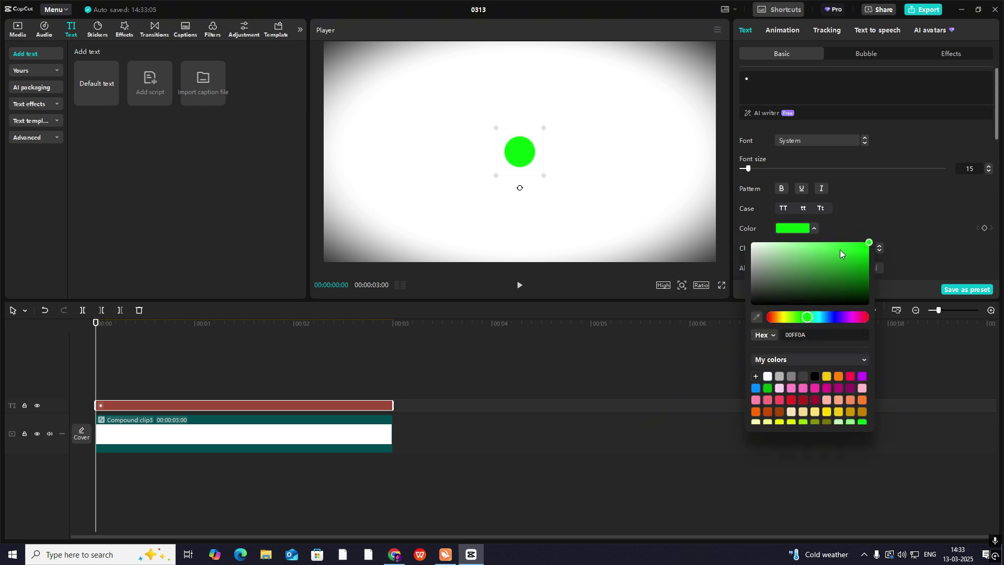
left_click(768, 388)
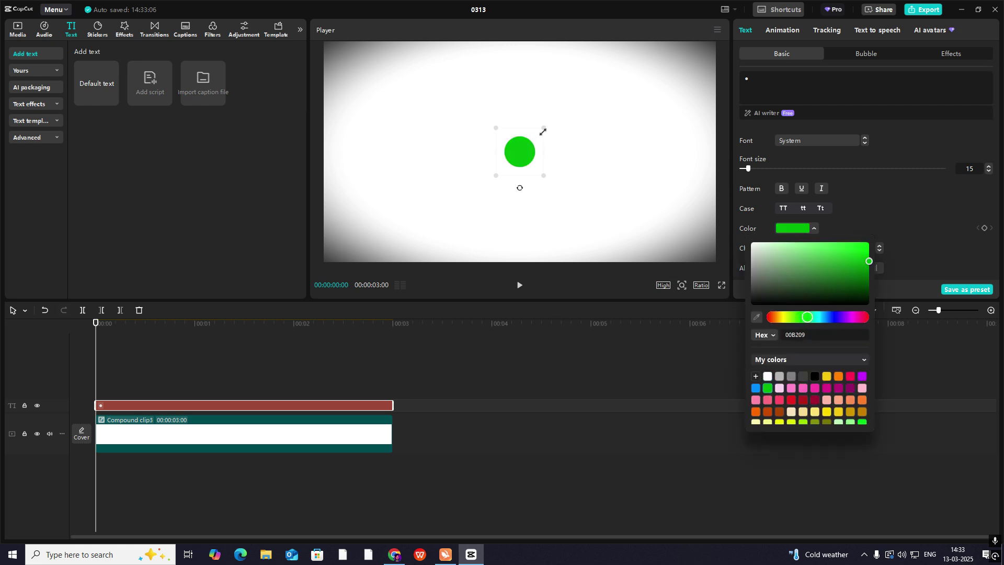
left_click_drag(543, 132, 587, 135)
Move the green circle off the left edge and add a starting Transform keyframe at 0:00
left_click(588, 133)
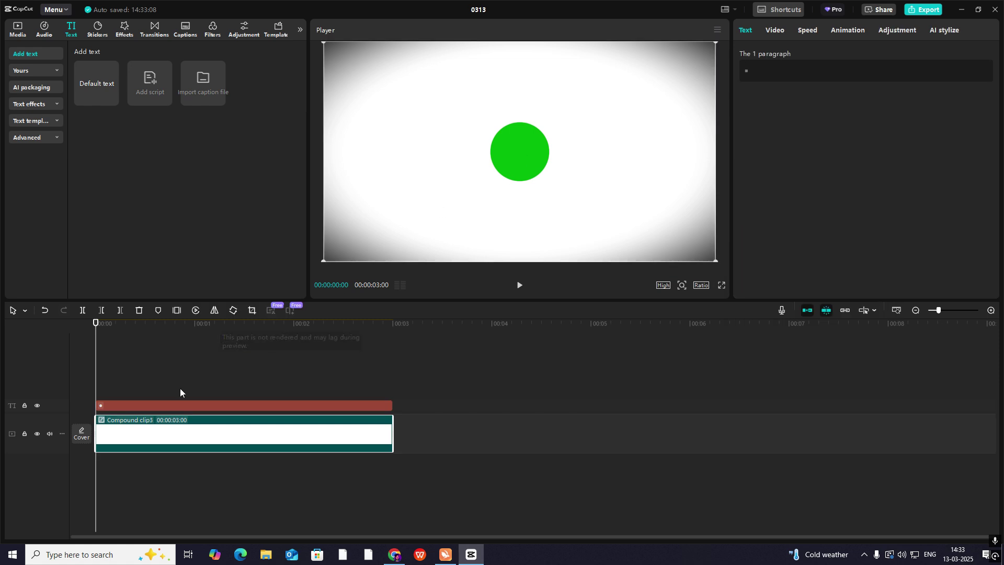
left_click(552, 142)
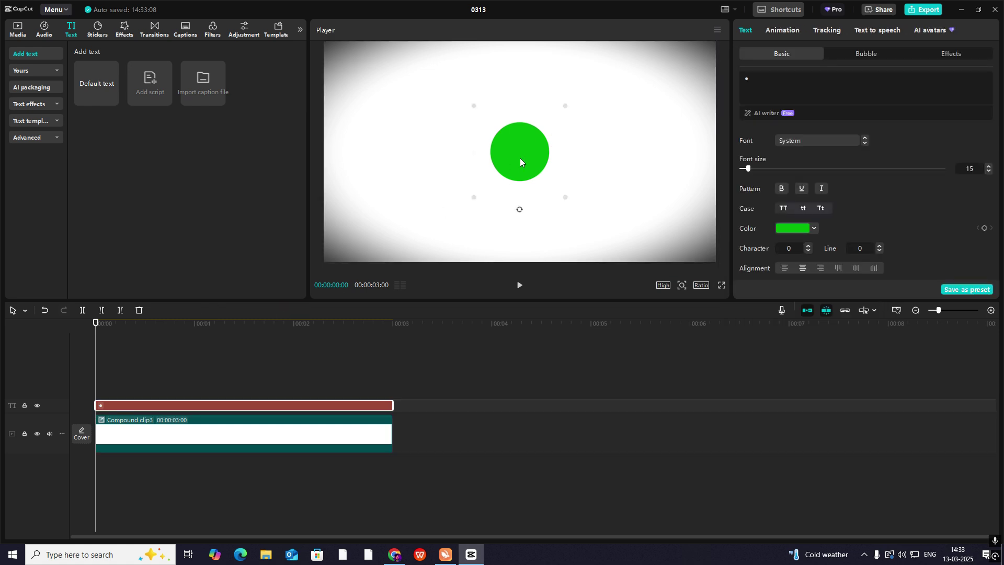
left_click_drag(525, 149, 302, 166)
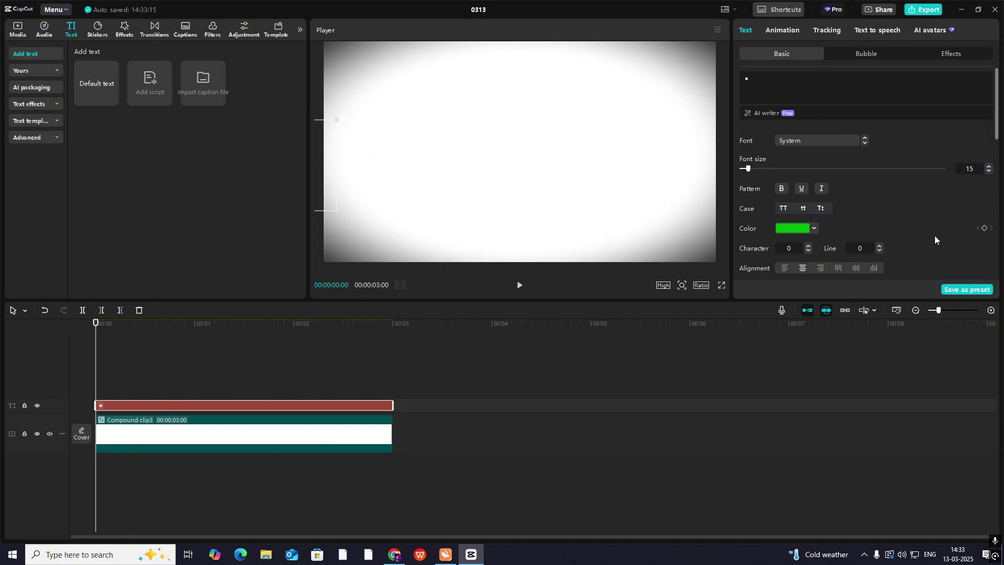
scroll(936, 235, "down", 5)
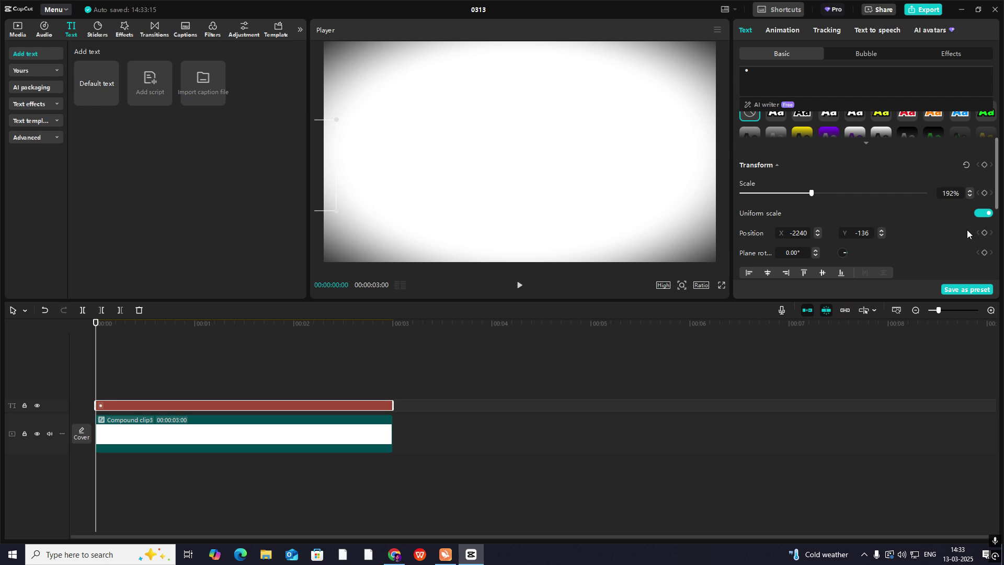
left_click(984, 165)
At 1 second, add a keyframe and drag the circle back to centre (X -358, Y -128)
key("space")
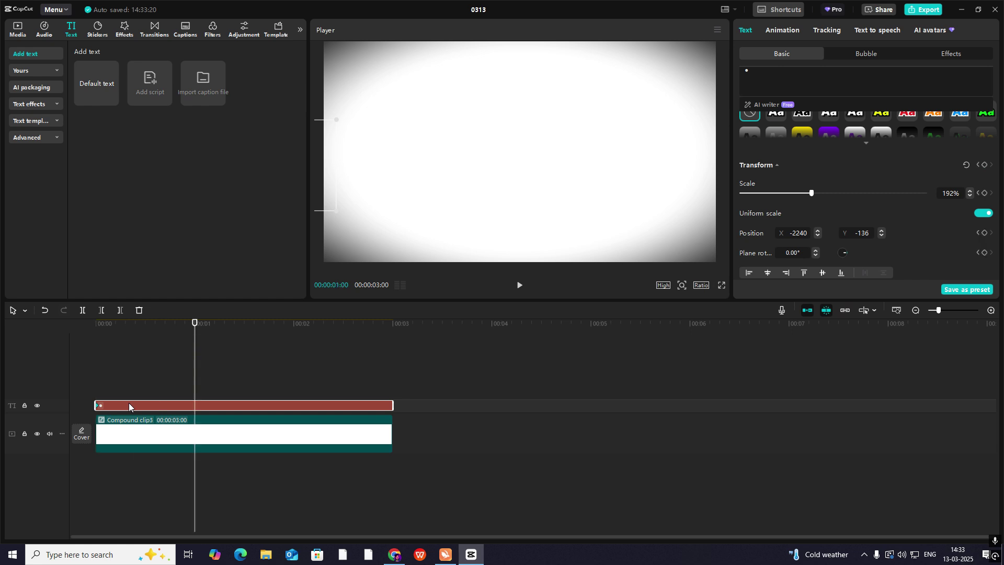
key("space")
key("Home")
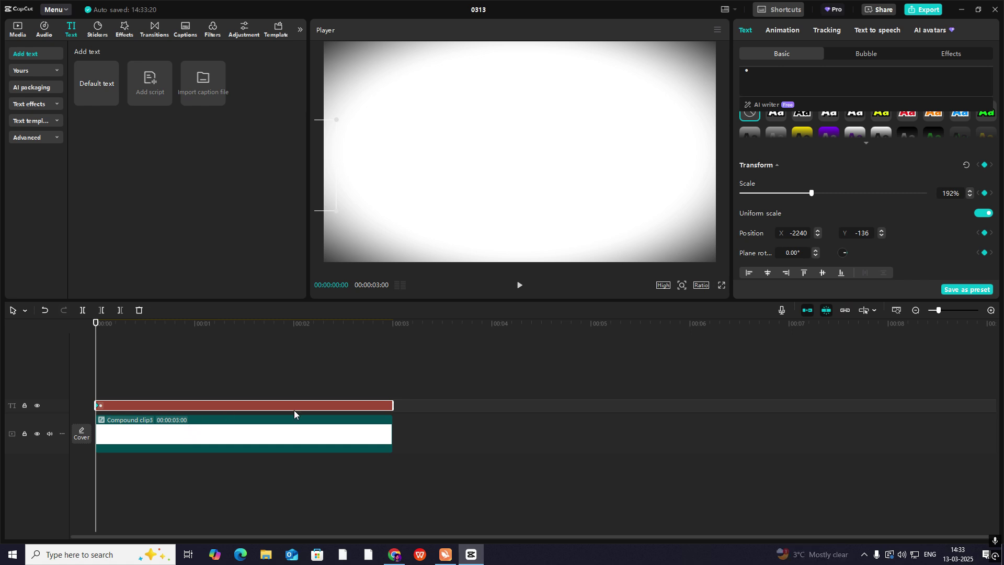
left_click(128, 405)
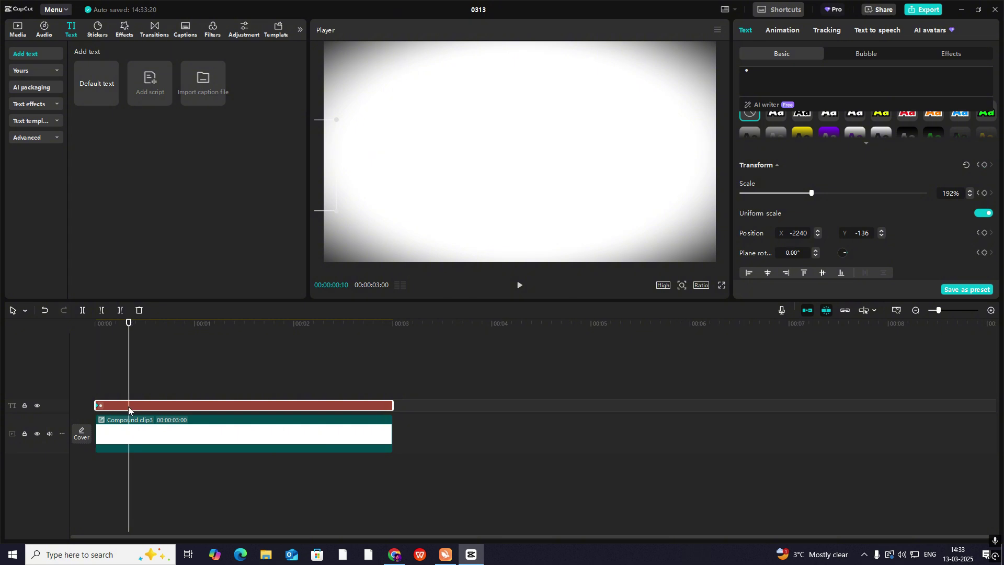
key("shift+Right")
key("shift+Right")
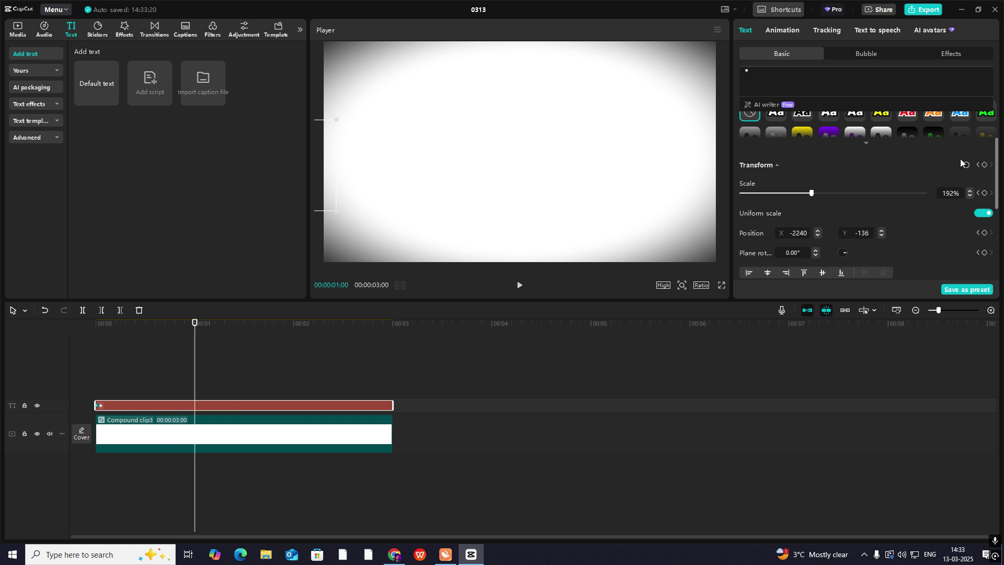
scroll(956, 173, "up", 5)
scroll(976, 203, "down", 5)
scroll(976, 203, "up", 1)
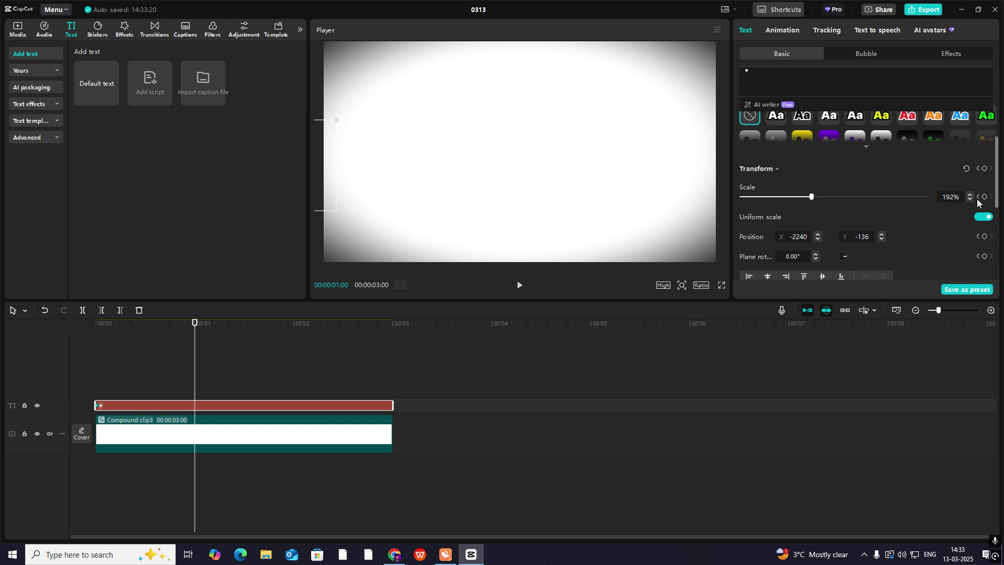
left_click(984, 196)
mouse_move(193, 389)
left_mouse_down()
mouse_move(67, 375)
mouse_move(186, 386)
mouse_move(194, 397)
left_mouse_up()
left_click_drag(315, 182, 509, 201)
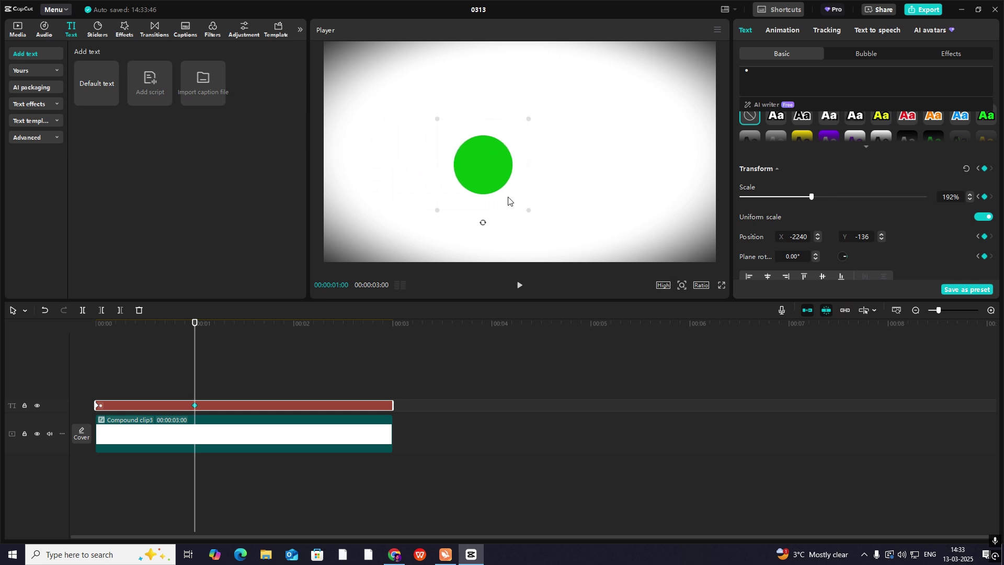
Apply the Ease In preset to the circle's X position curve in the keyframe graph
left_click(126, 406)
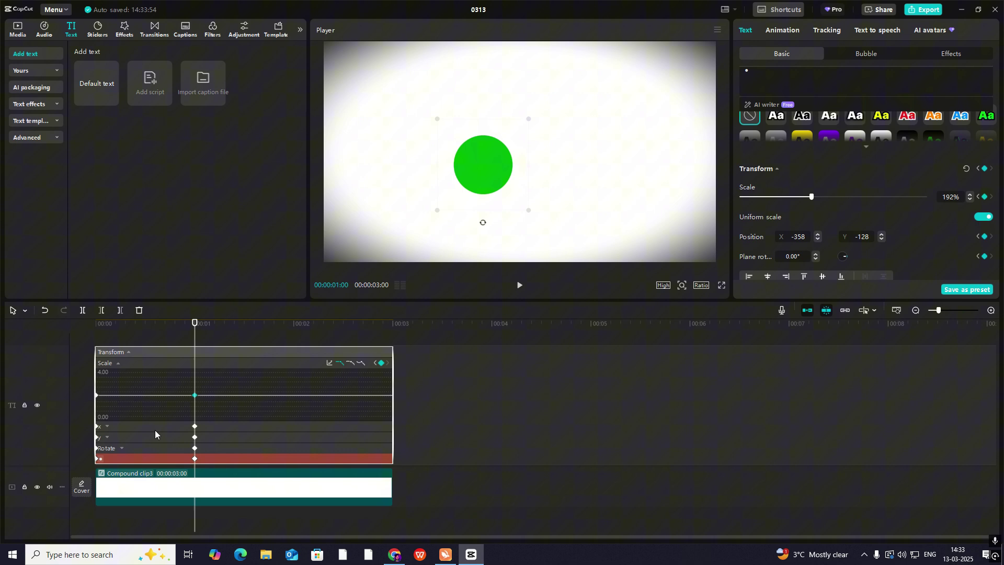
left_click(118, 437)
scroll(170, 420, "up", 1)
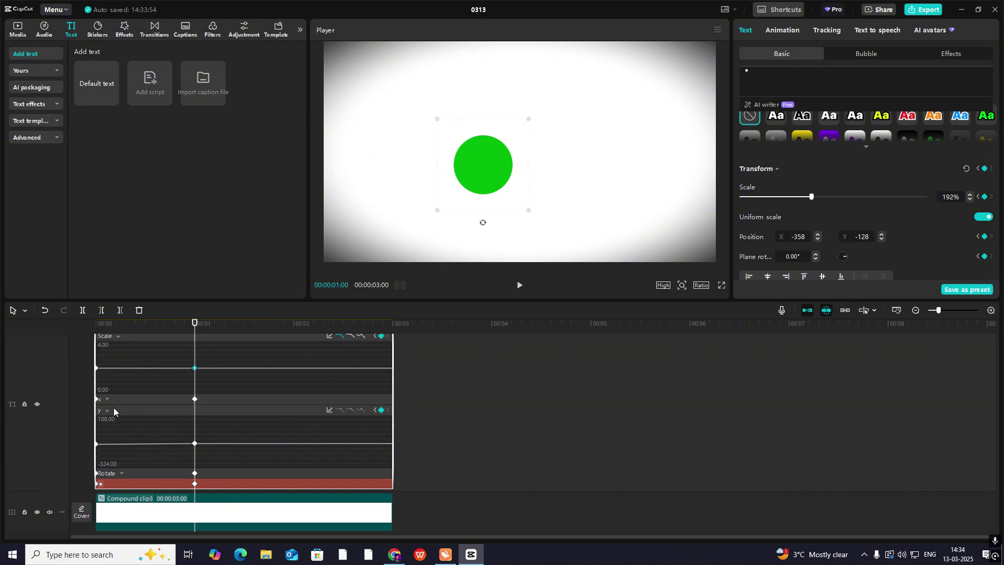
left_click(114, 410)
left_click(174, 442)
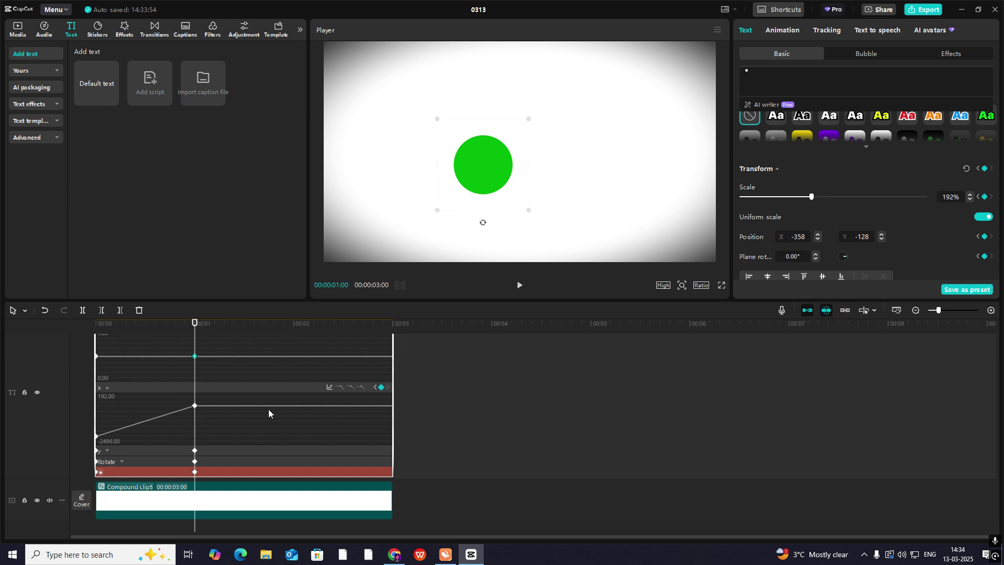
left_click(194, 407)
left_click(329, 388)
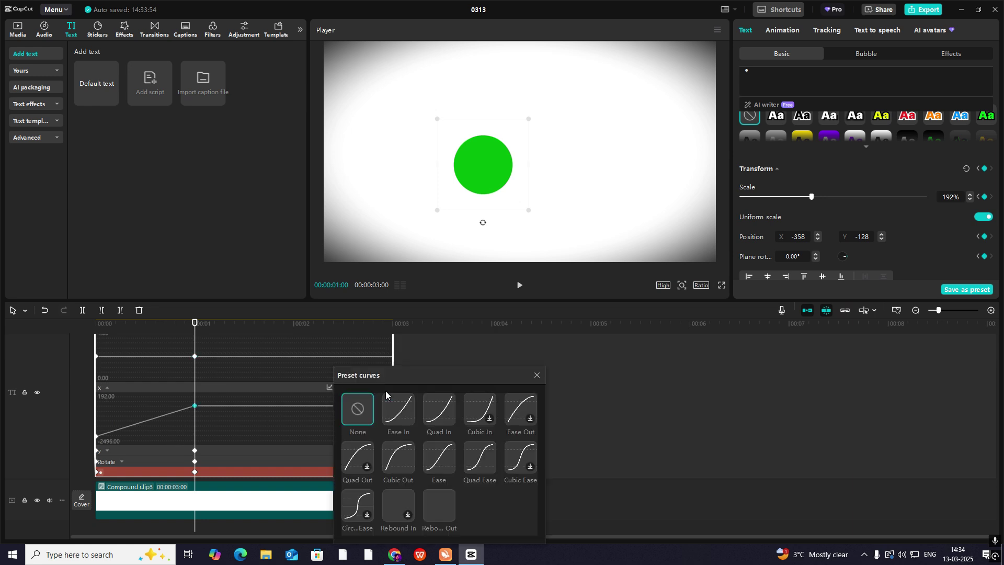
left_click(444, 412)
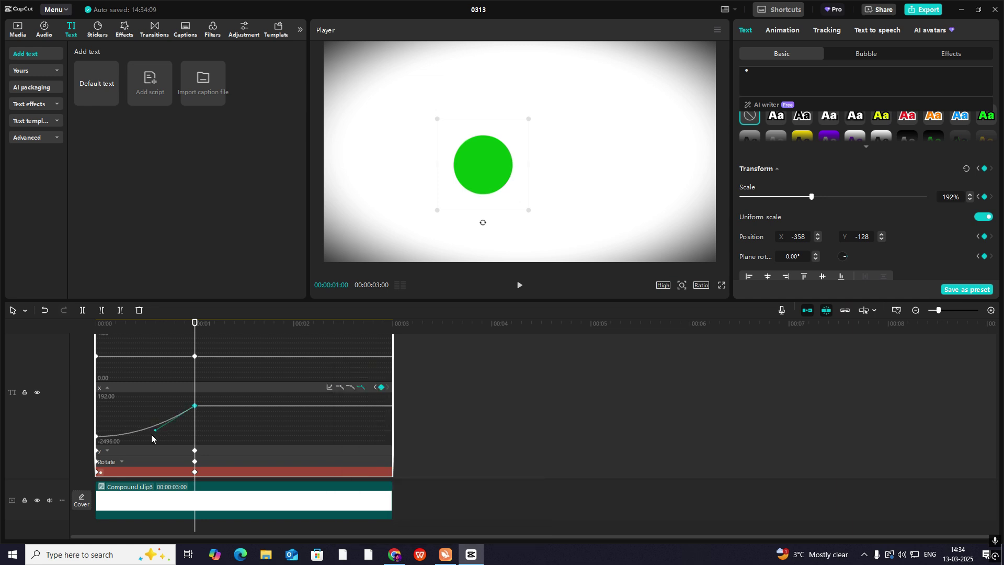
Adjust the X curve's bezier handles to steepen the ease-in, previewing the slide
left_click_drag(155, 432, 173, 445)
left_click_drag(108, 436, 132, 436)
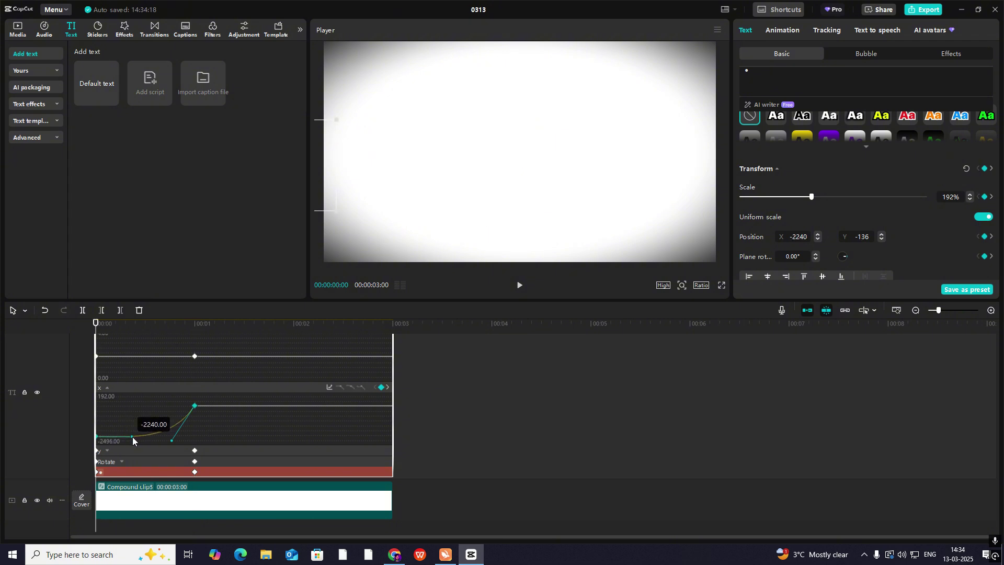
key("space")
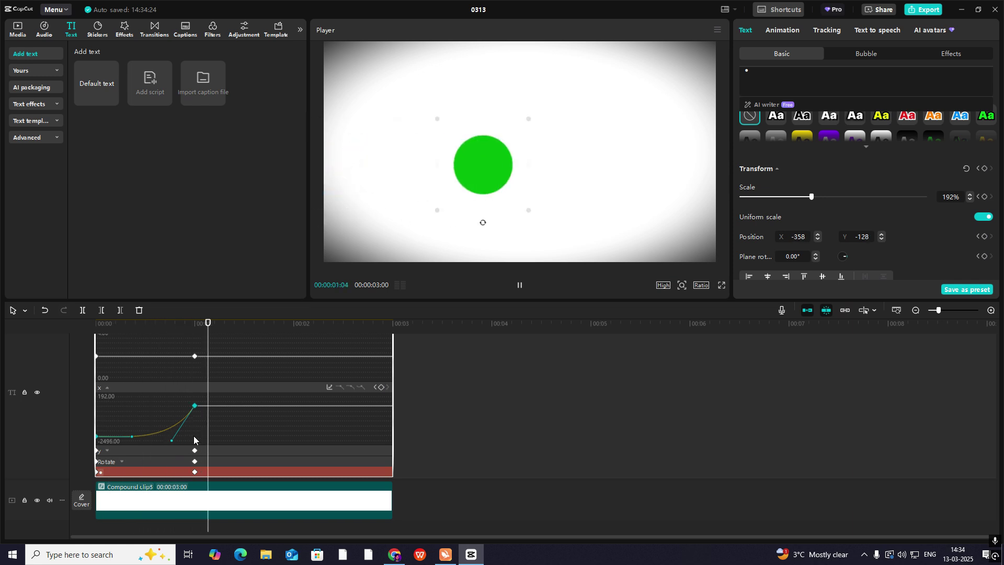
left_click(215, 328)
left_click_drag(171, 440, 175, 440)
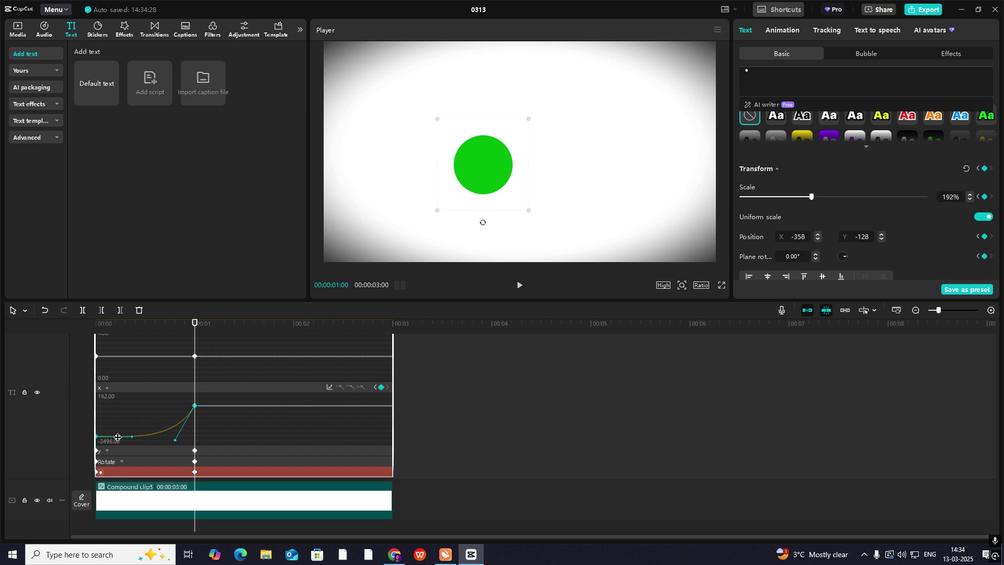
mouse_move(195, 337)
left_mouse_down()
mouse_move(152, 331)
mouse_move(201, 334)
left_mouse_up()
Duplicate the circle text clip onto a new track above, with the playhead at 1 second
left_click(239, 403)
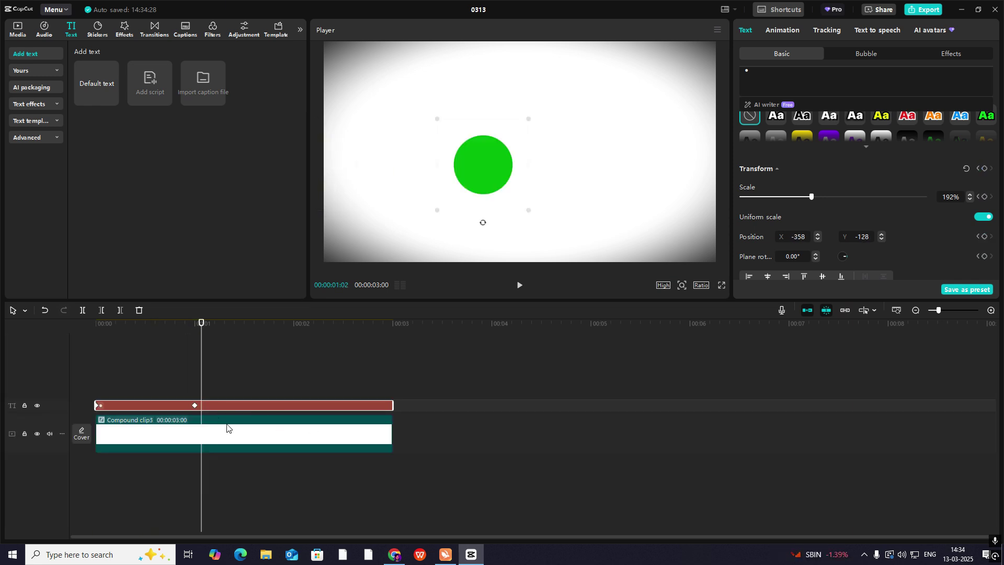
key("ctrl+c")
key("ctrl+v")
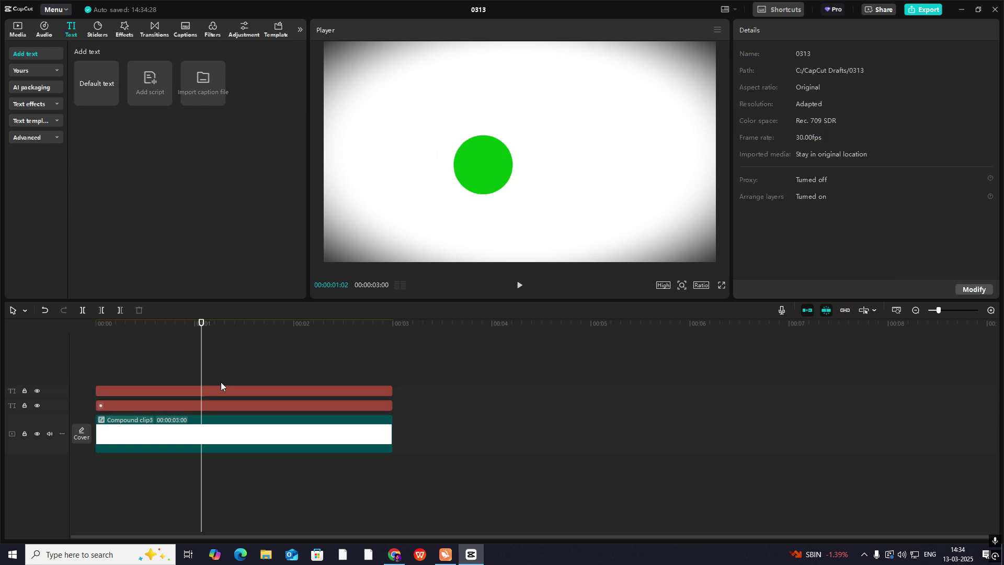
left_click(334, 386)
left_click(194, 366)
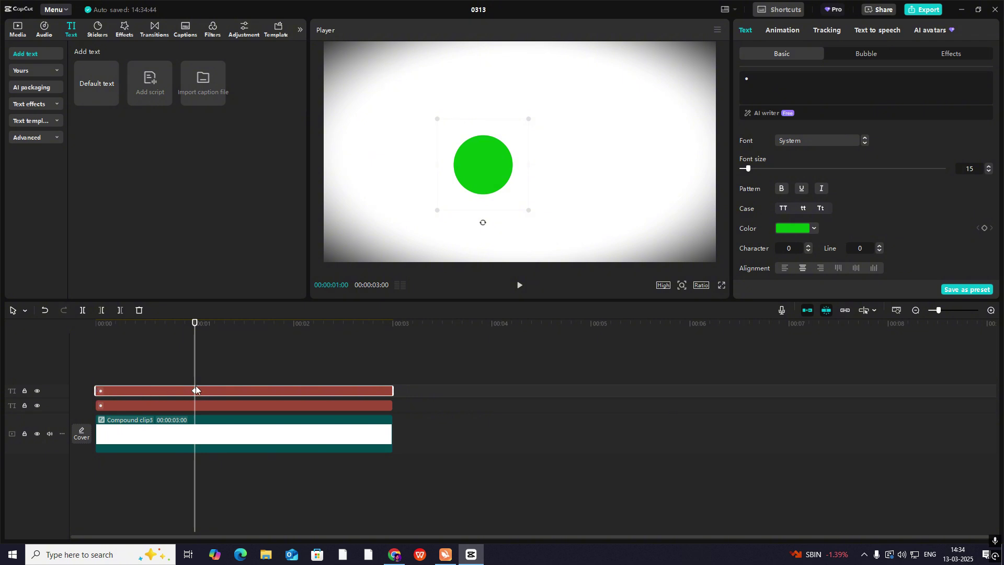
Replace the copy's ● character with the ■ solid square symbol
double_click(798, 82)
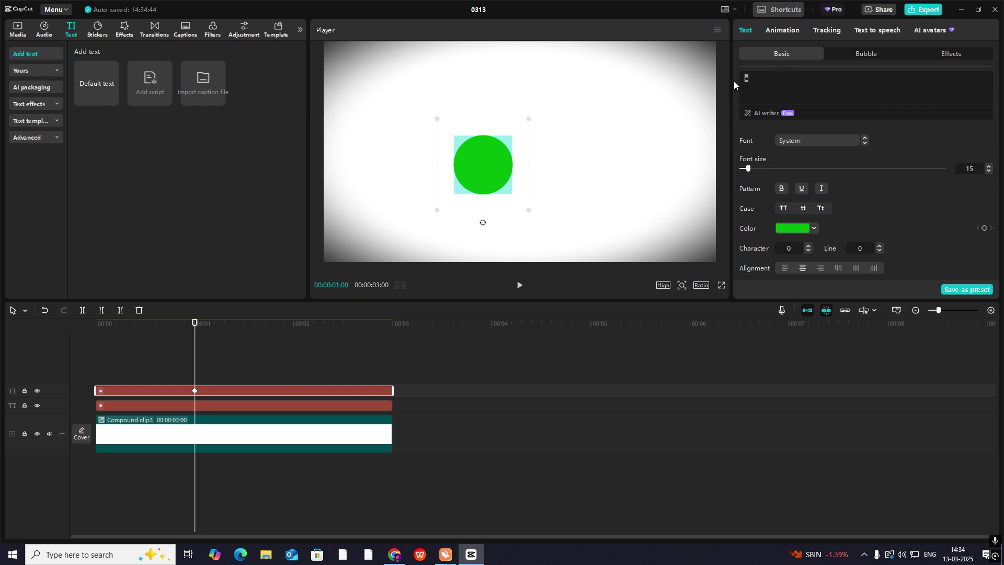
key("super+period")
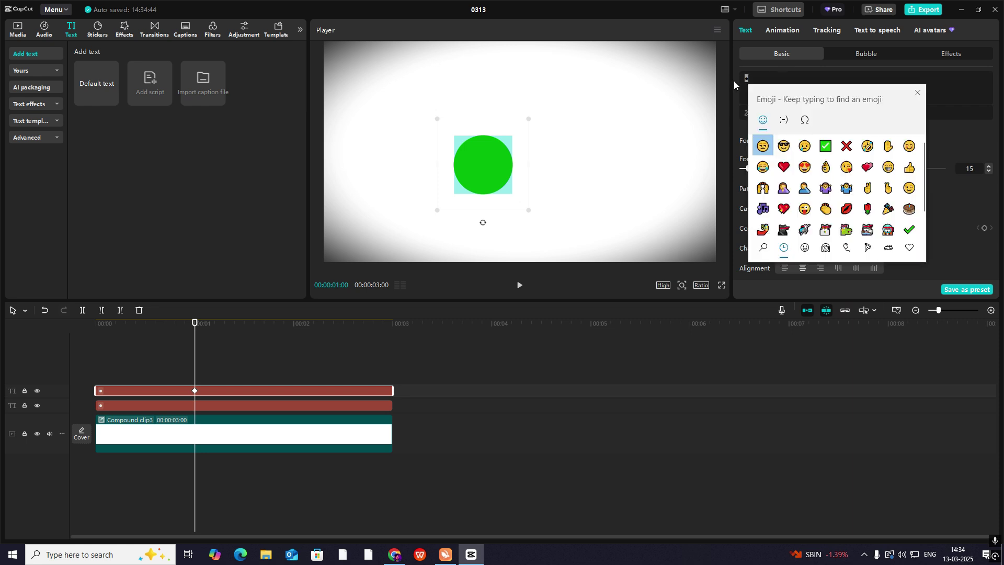
left_click(806, 120)
scroll(831, 188, "down", 3)
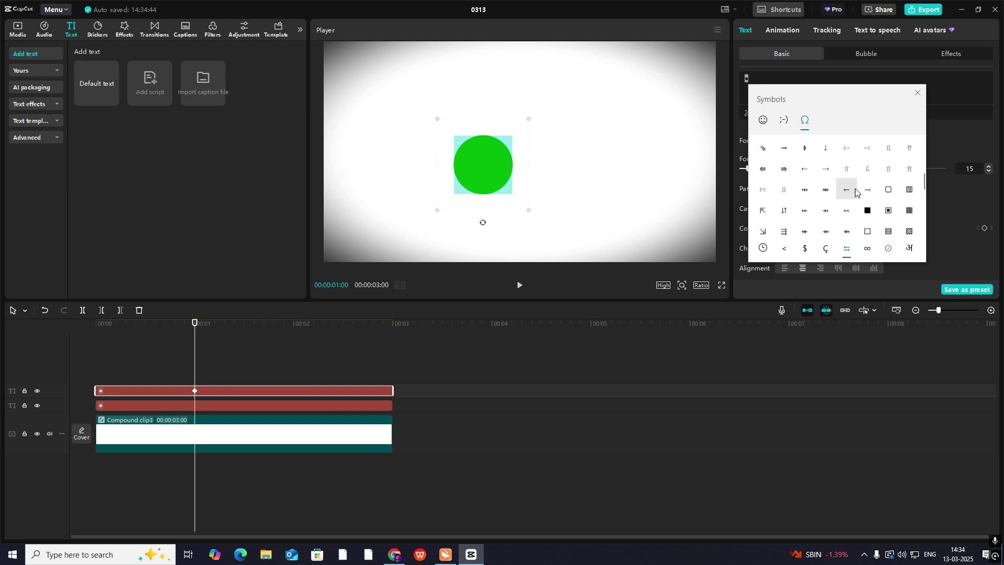
left_click(866, 202)
left_click(210, 375)
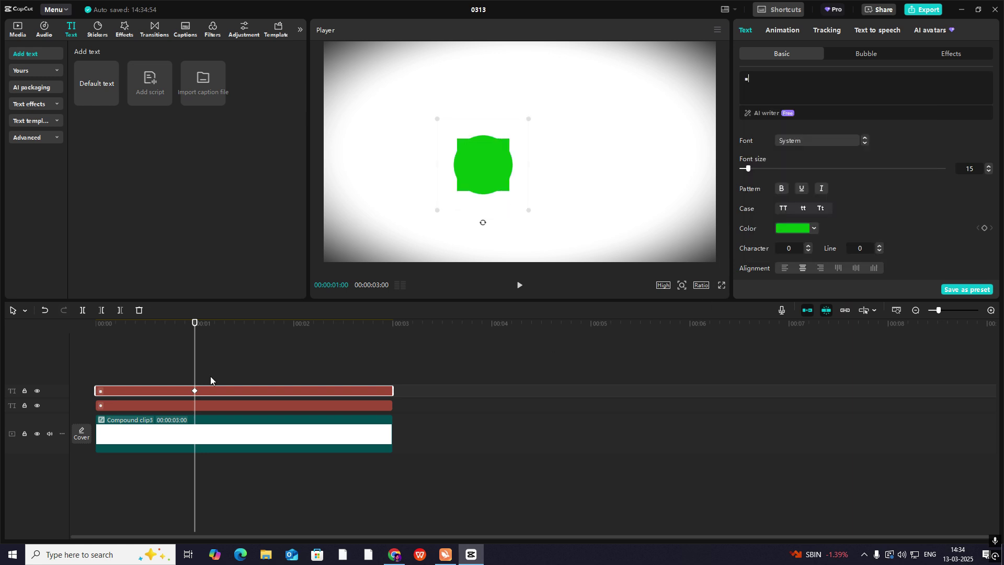
Check the stacked clips, leaving the upper square clip selected
right_click(232, 355)
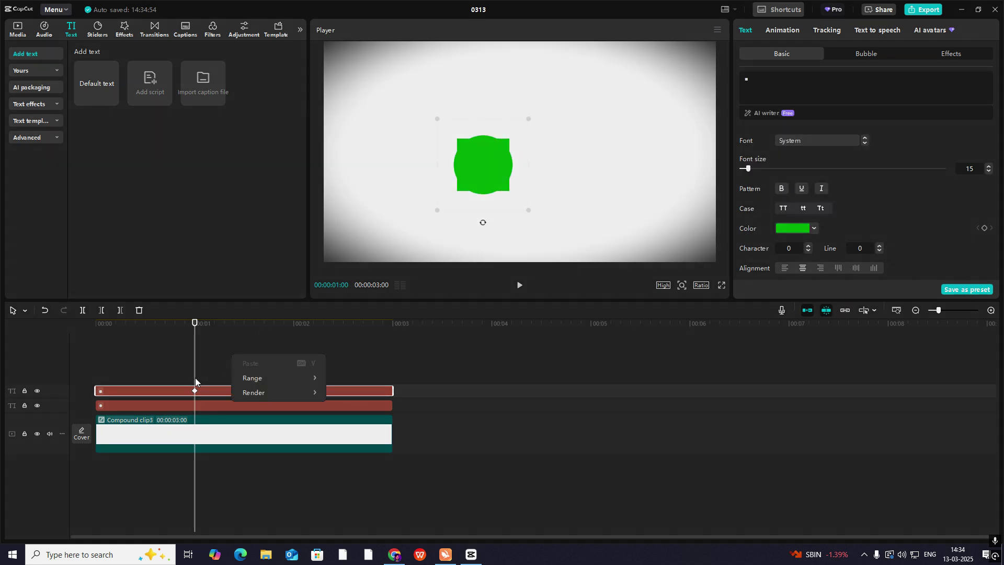
left_click(195, 377)
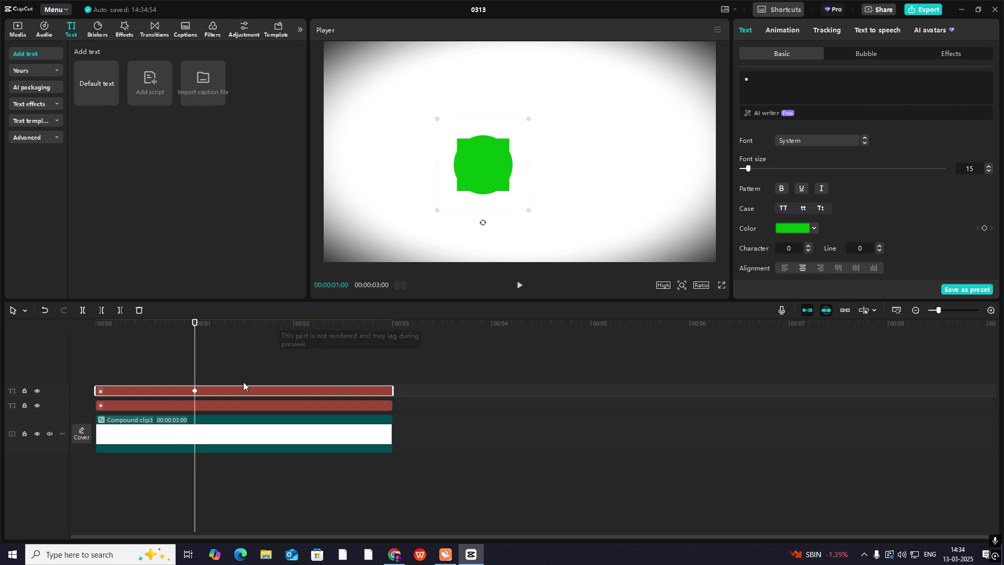
left_click(198, 411)
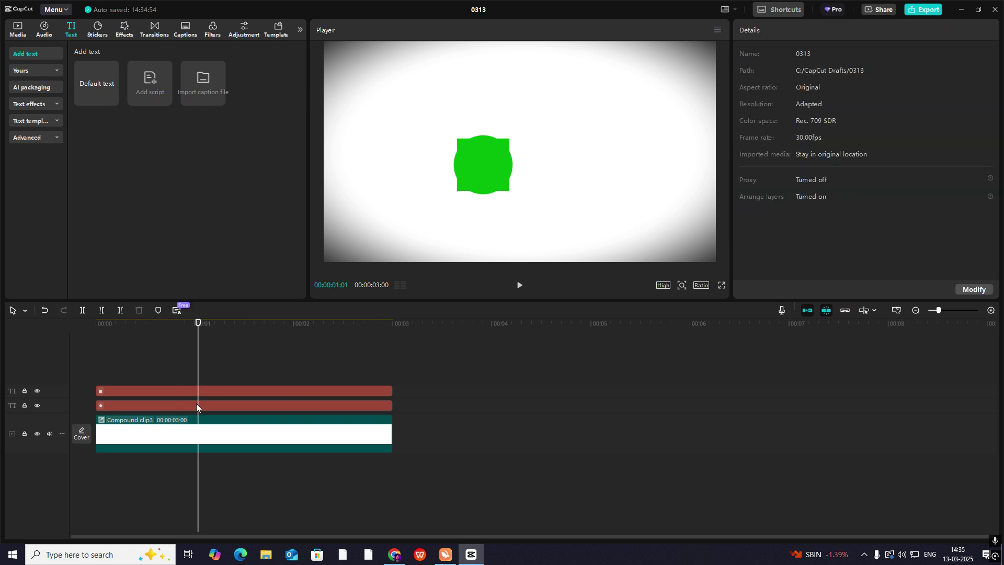
left_click(202, 406)
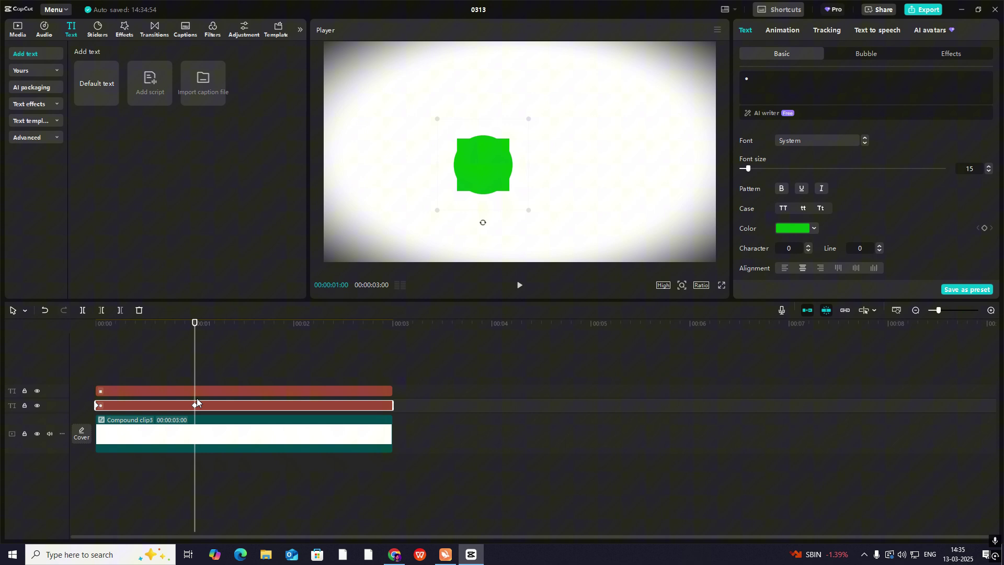
left_click(202, 392)
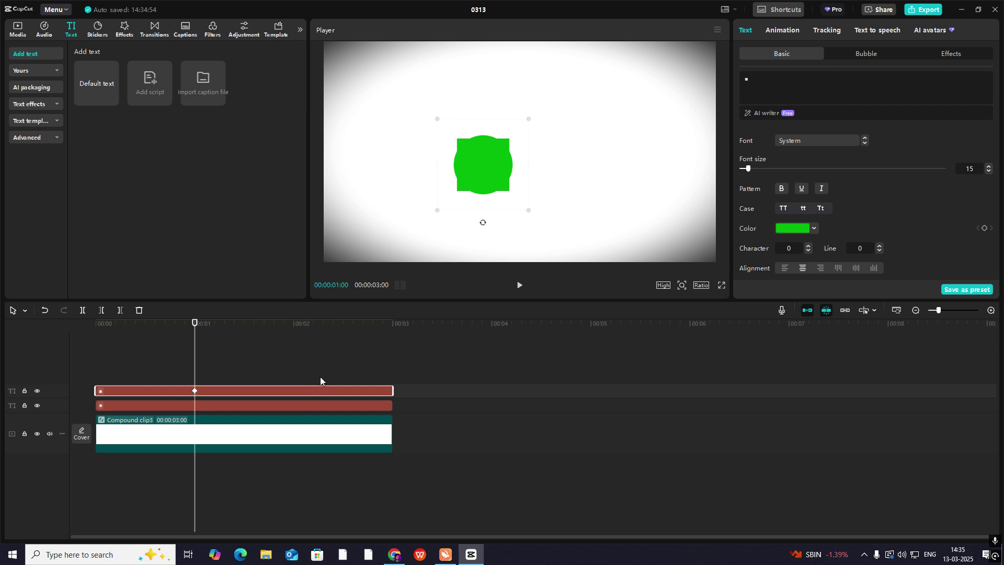
At 2 seconds, add a Transform keyframe and drag the square to the right of the circle
key("Right")
key("Right")
key("Right")
key("Right")
key("Right")
key("Right")
key("Right")
key("Right")
key("Right")
key("Right")
key("Right")
key("Right")
key("Right")
key("Right")
key("Right")
key("Right")
key("Right")
key("Right")
key("Right")
key("Right")
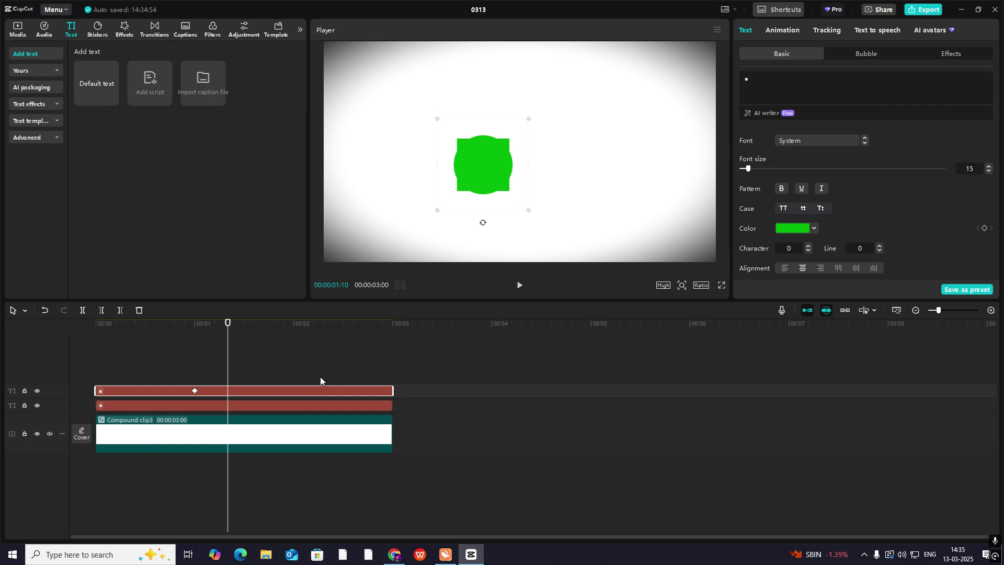
scroll(961, 191, "down", 5)
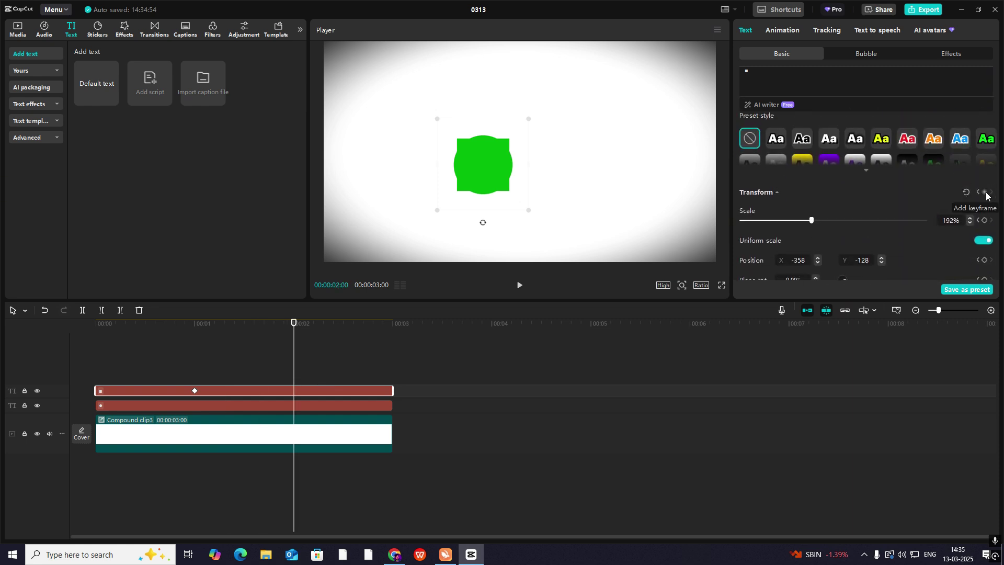
left_click(985, 192)
left_click_drag(489, 152, 652, 173)
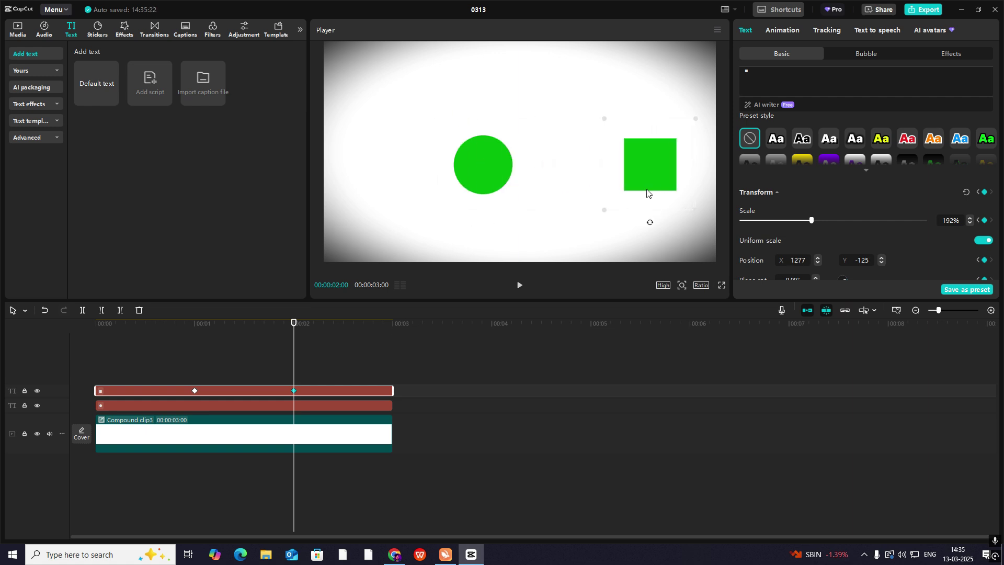
Apply the Rebound Out preset to the square's X position curve
left_click(228, 395)
left_click(225, 413)
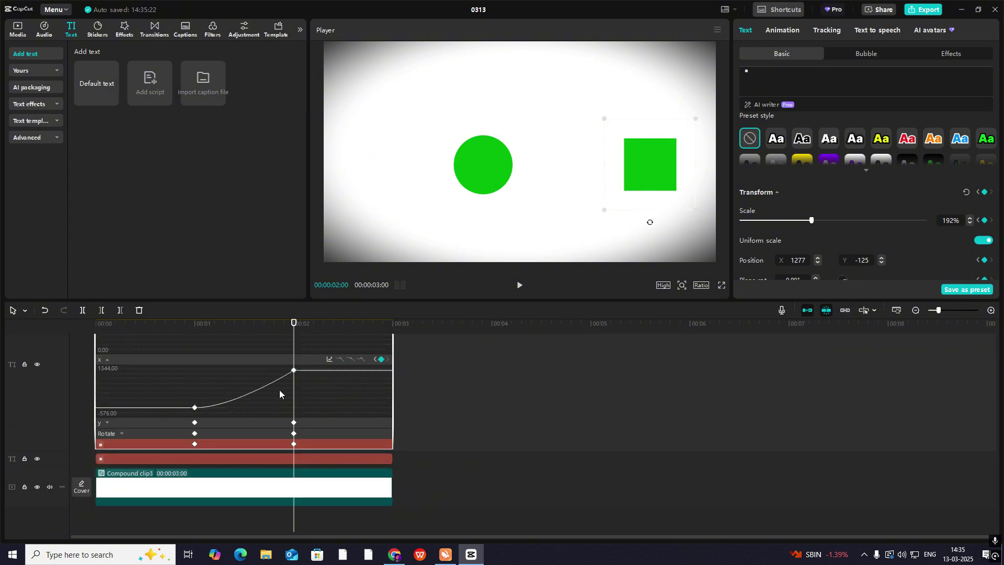
left_click(293, 370)
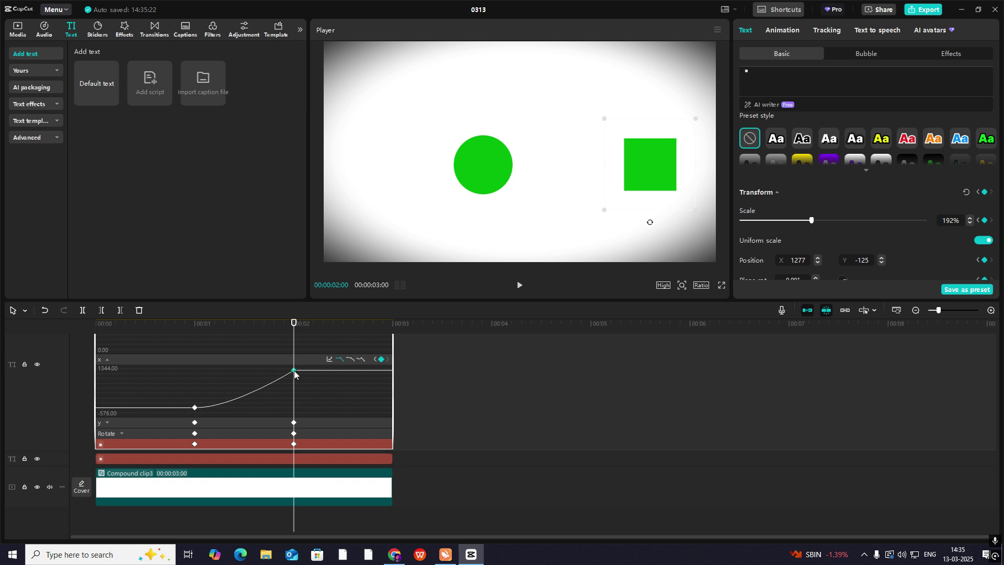
left_click(329, 359)
left_click(448, 493)
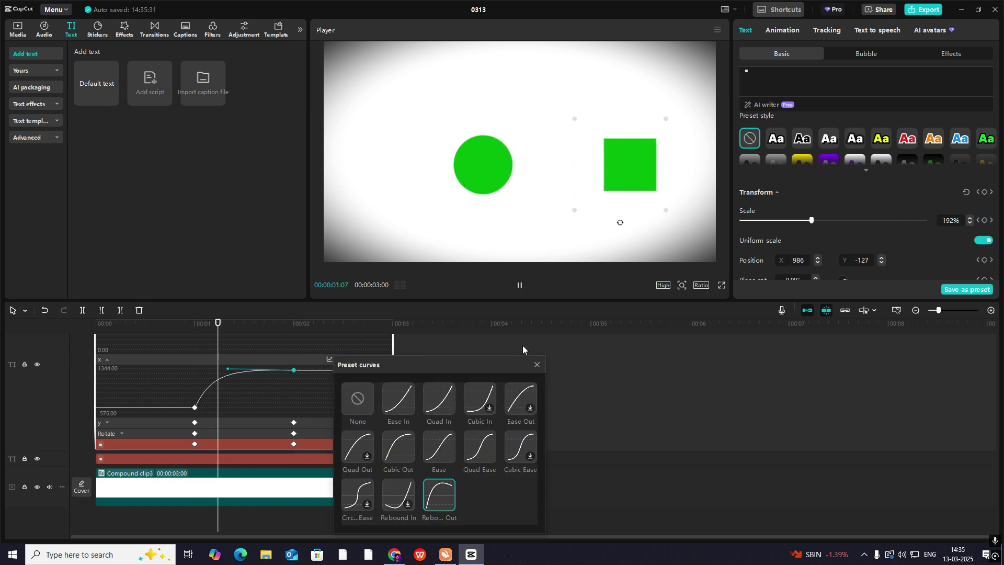
left_click(537, 364)
Reshape the X curve slightly and play back the square's slide
left_click_drag(228, 370, 204, 368)
left_click(196, 409)
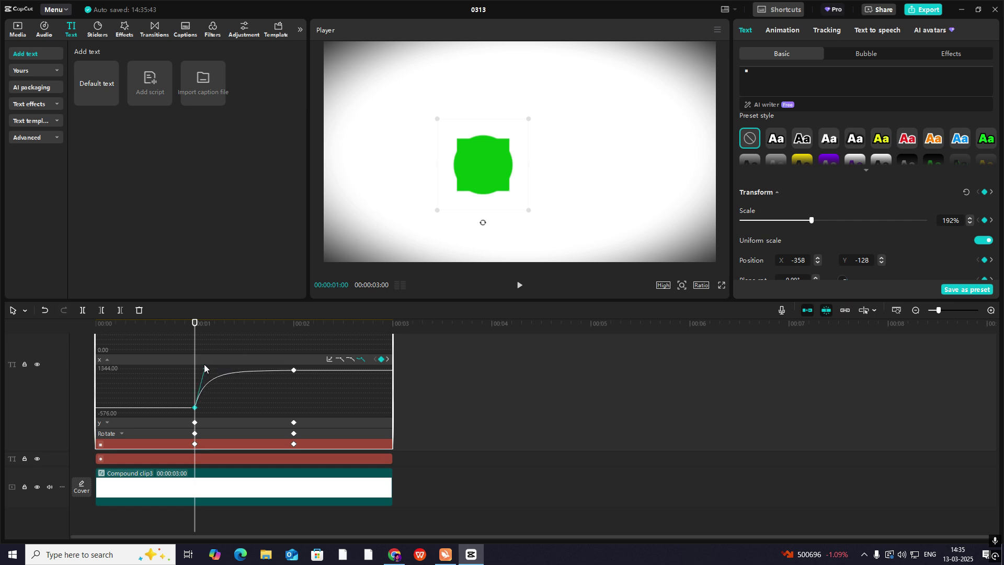
key("space")
key("space")
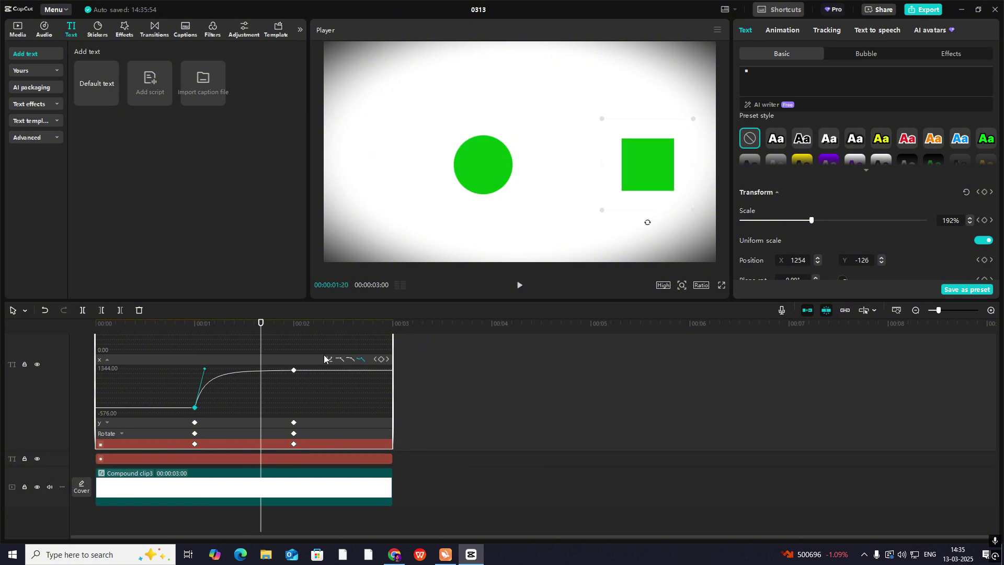
left_click(325, 359)
left_click(151, 347)
Trim the circle clip to end at 1 second and the square clip to start there, then play
left_click(206, 384)
left_click(202, 387)
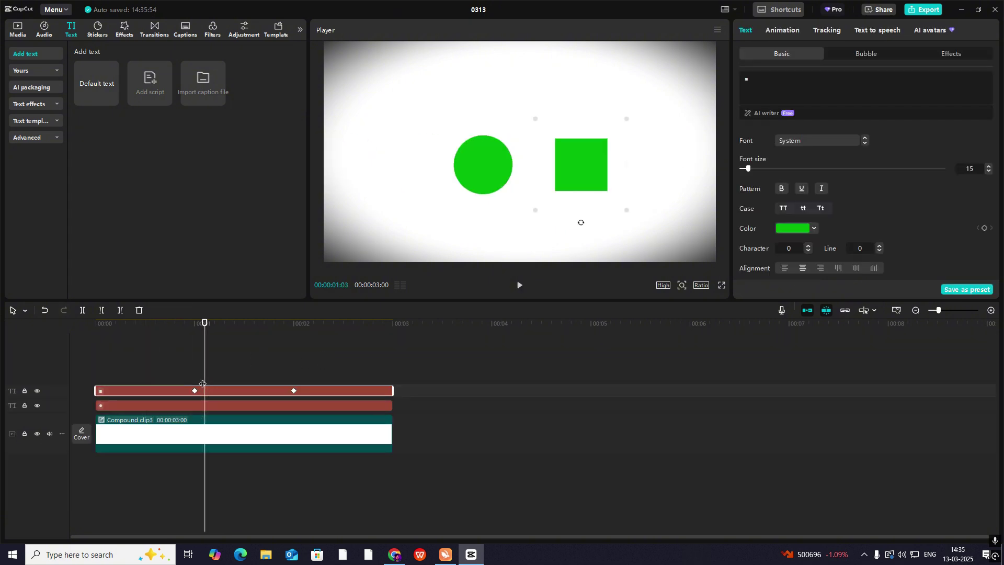
left_click_drag(202, 383, 194, 376)
left_click(199, 406)
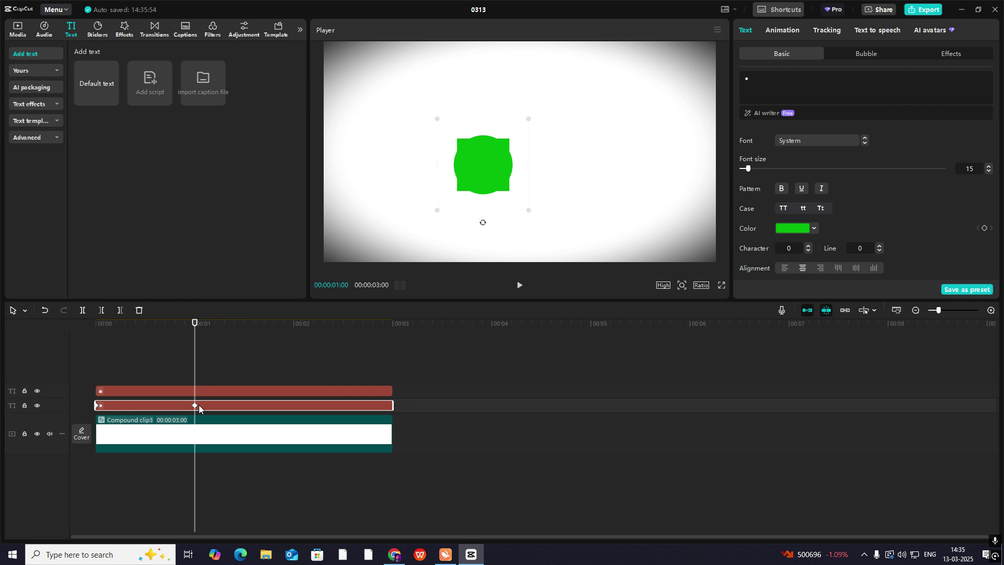
left_click_drag(392, 406, 195, 415)
left_click(211, 393)
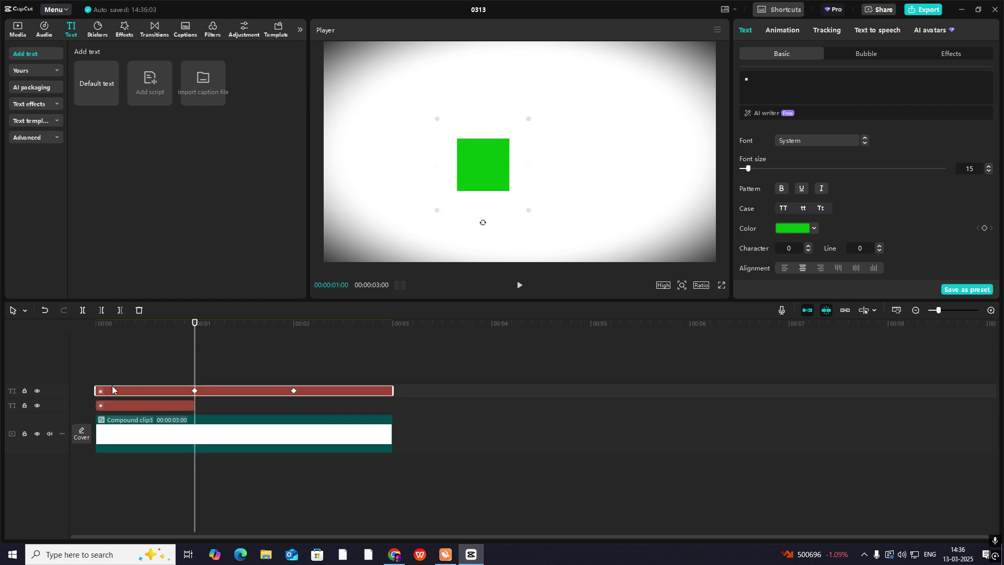
left_click_drag(99, 389, 169, 431)
key("space")
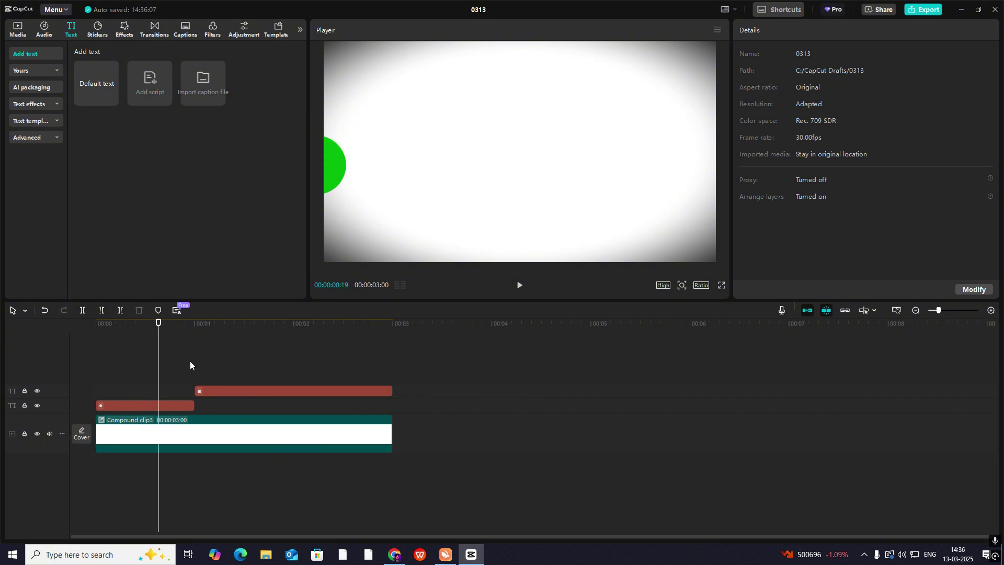
left_click_drag(190, 360, 387, 395)
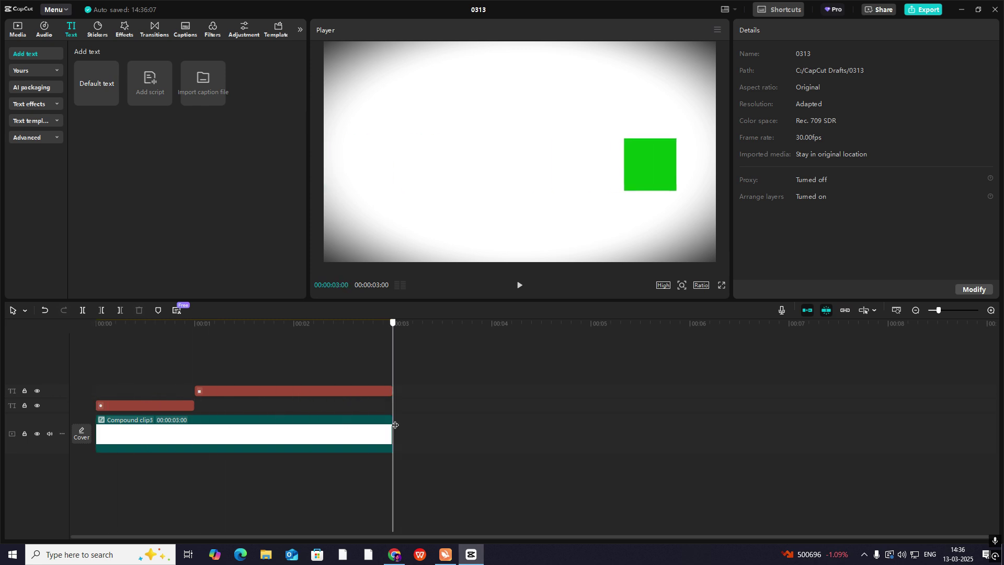
key("space")
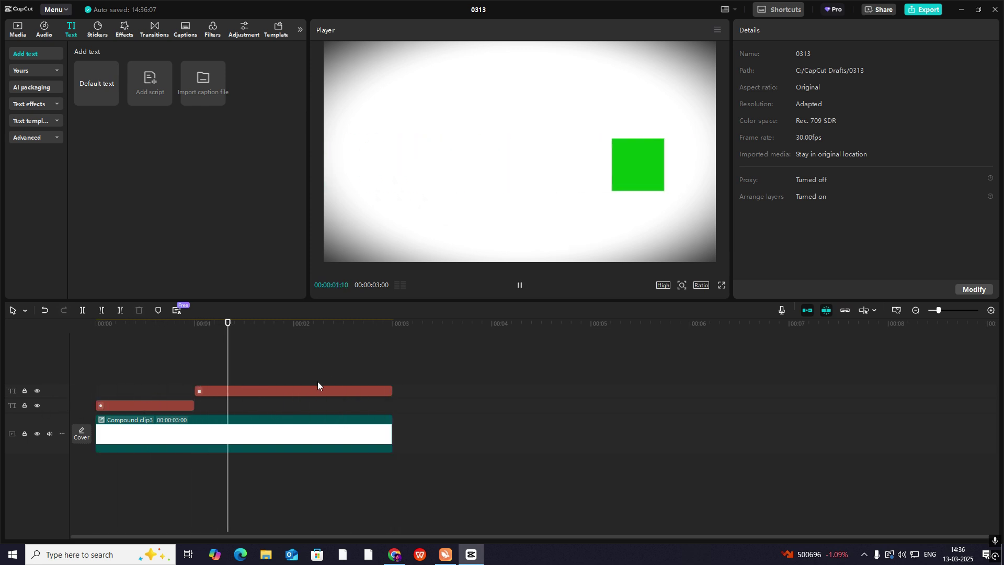